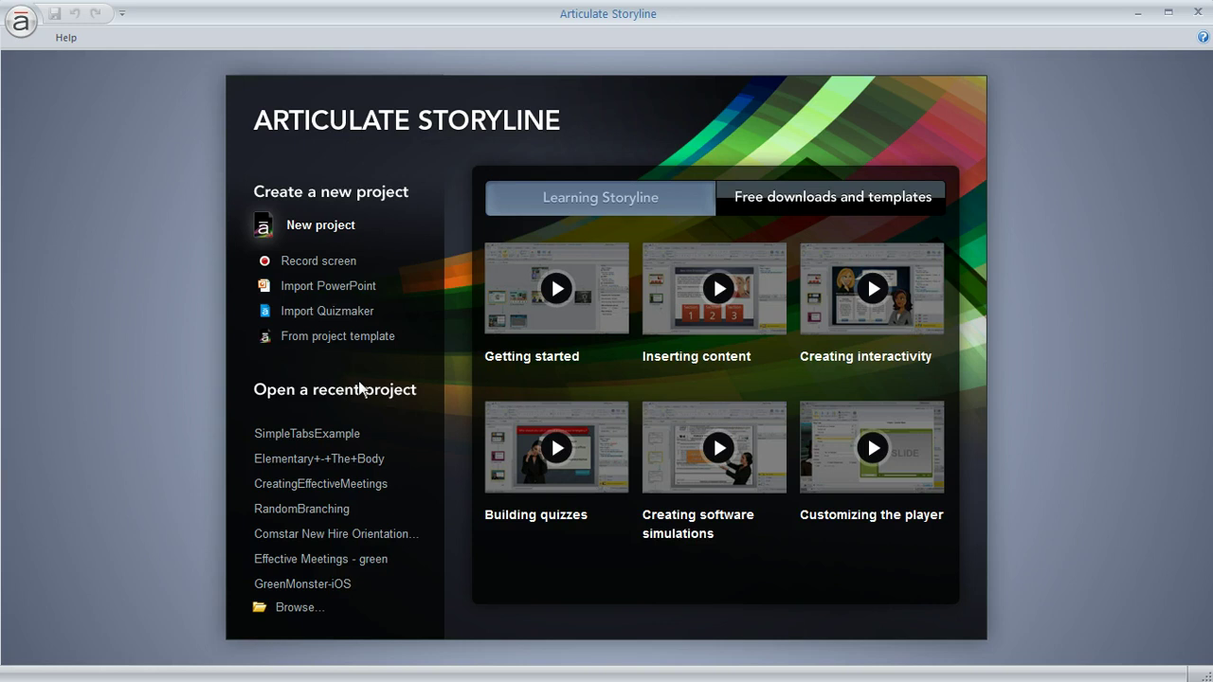
Create a project from the Simple Tabs.storytemplate file, importing the Three Tabs slide from the Tabs on left group
left_click(296, 342)
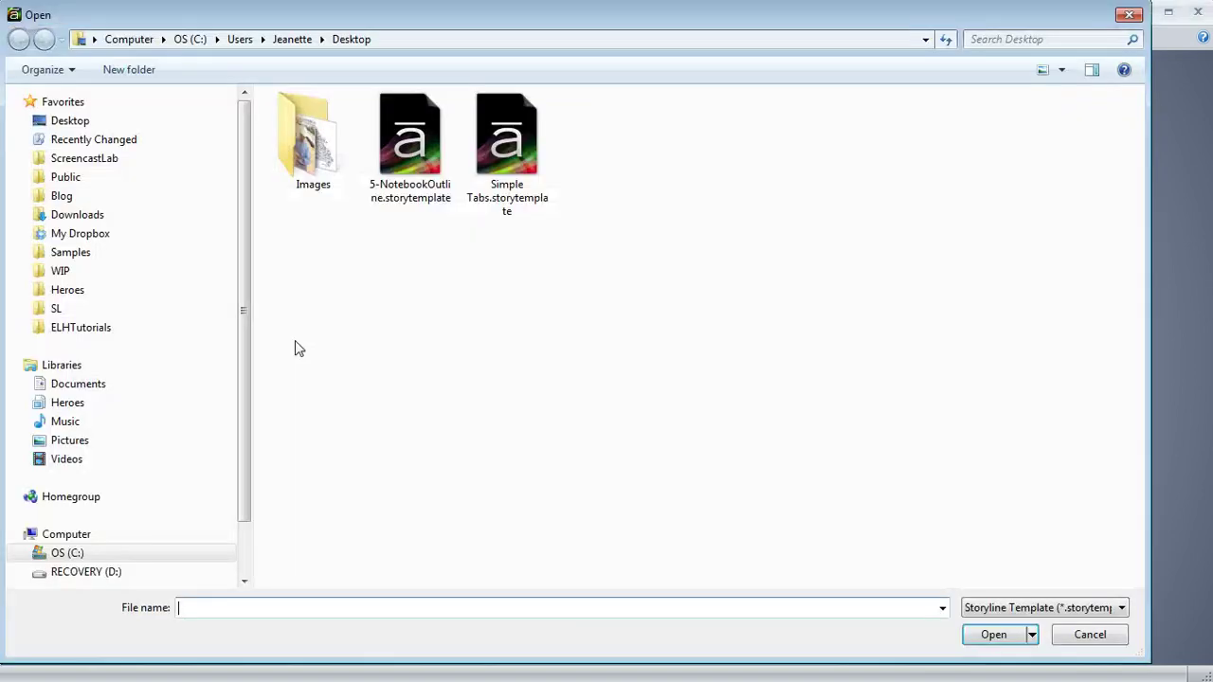
double_click(503, 142)
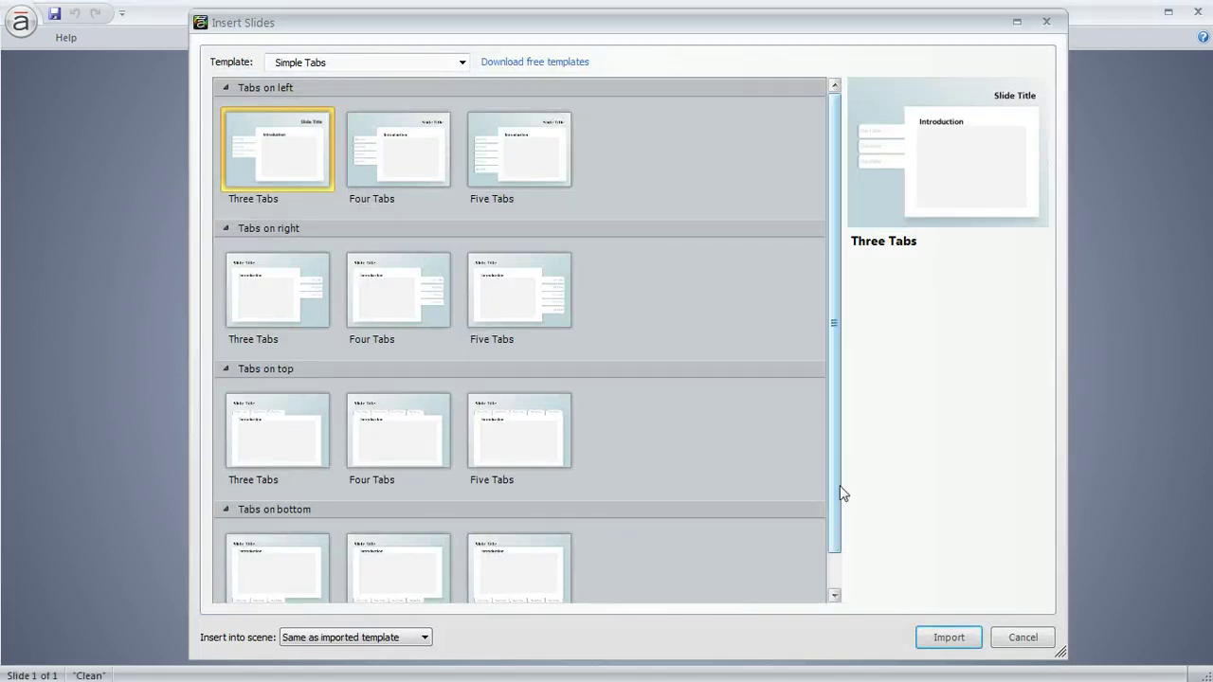
scroll(838, 478, "down", 1)
scroll(834, 469, "up", 1)
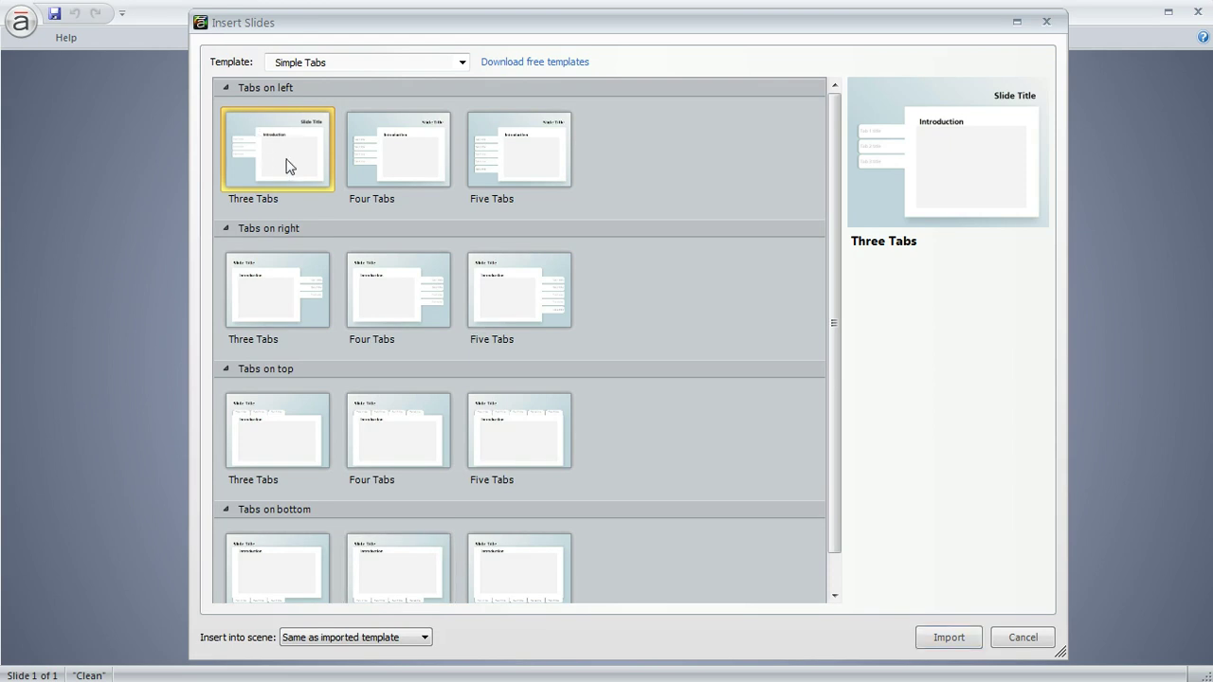
left_click(949, 637)
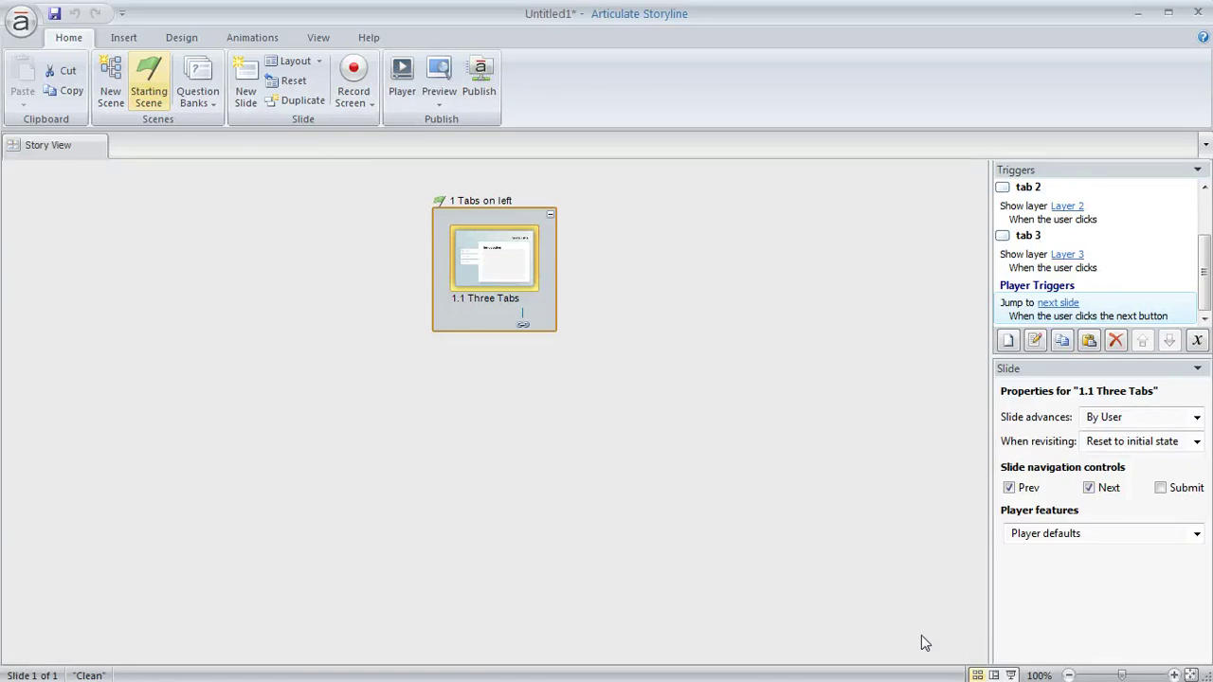
Look through the project templates available for inserting a new slide
left_click(118, 37)
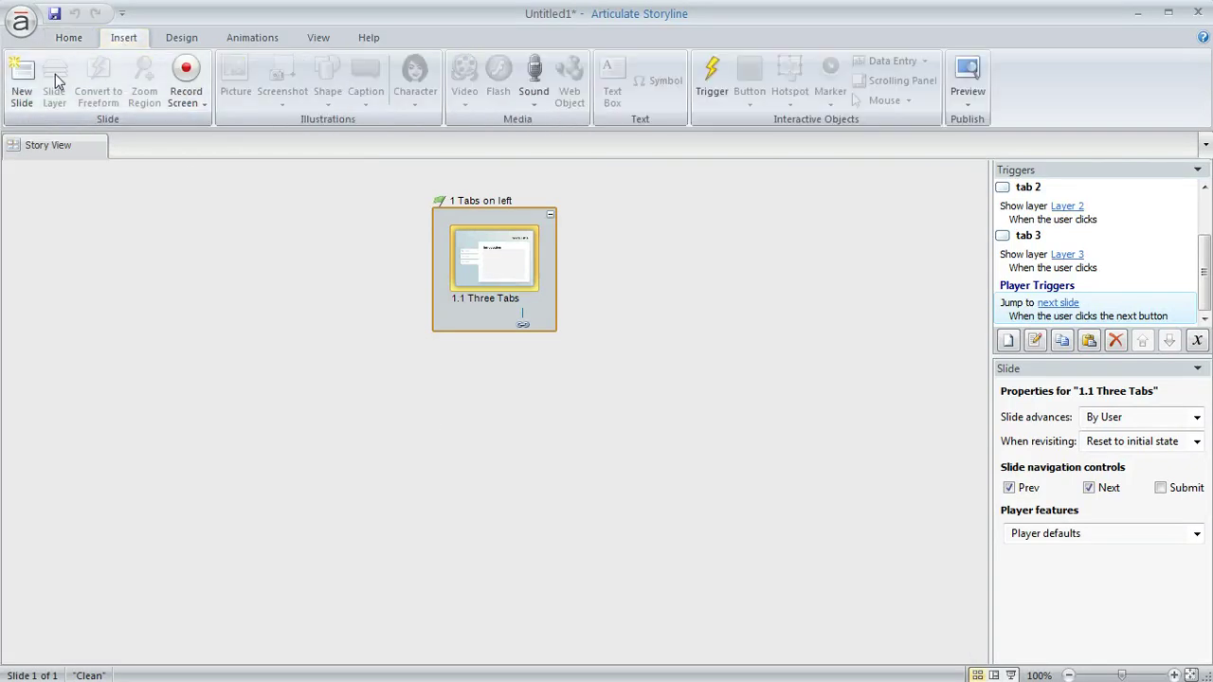
left_click(24, 76)
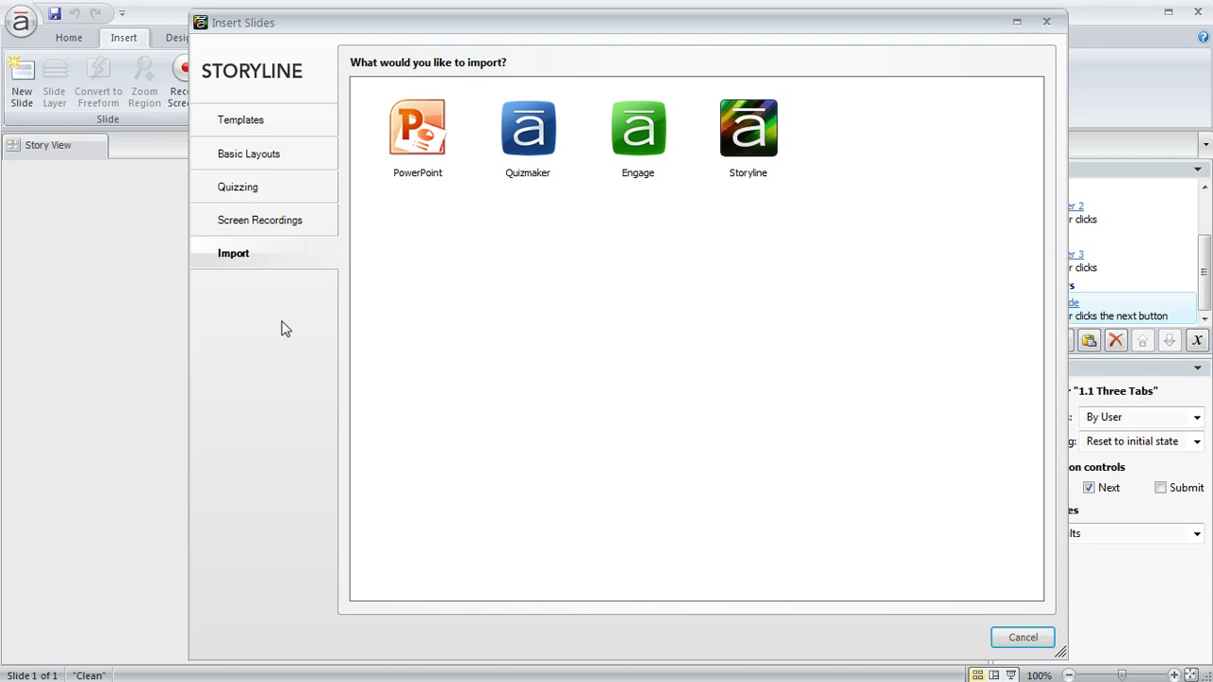
left_click(273, 121)
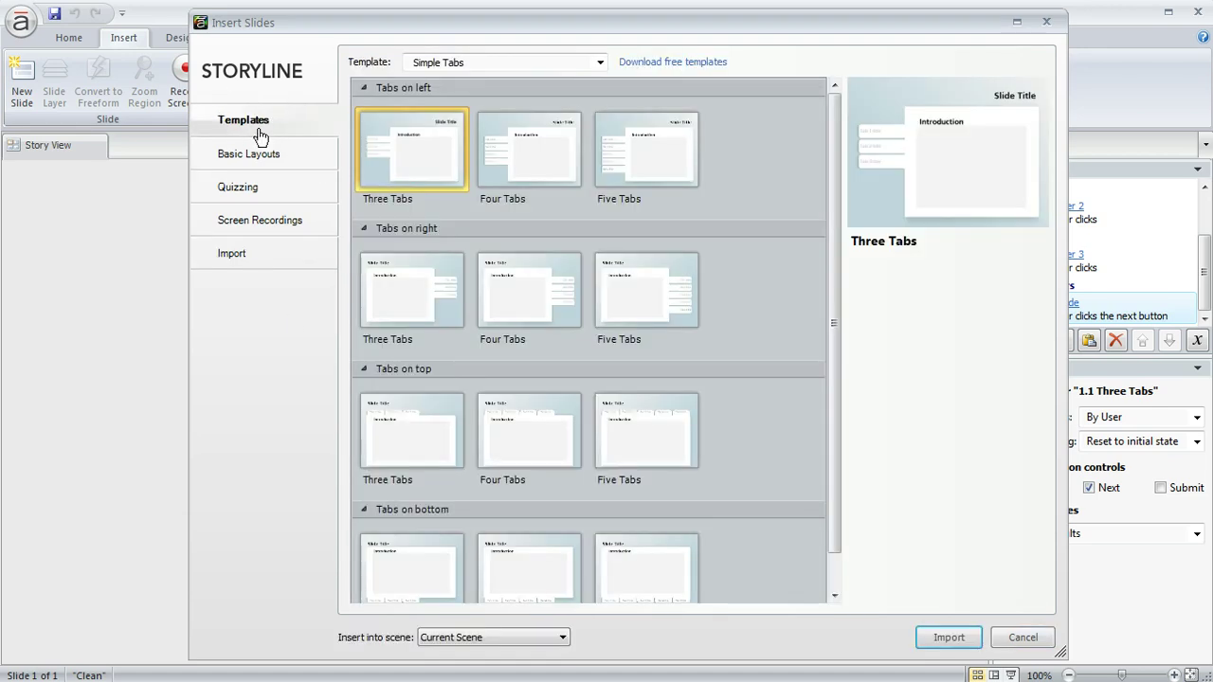
left_click(599, 63)
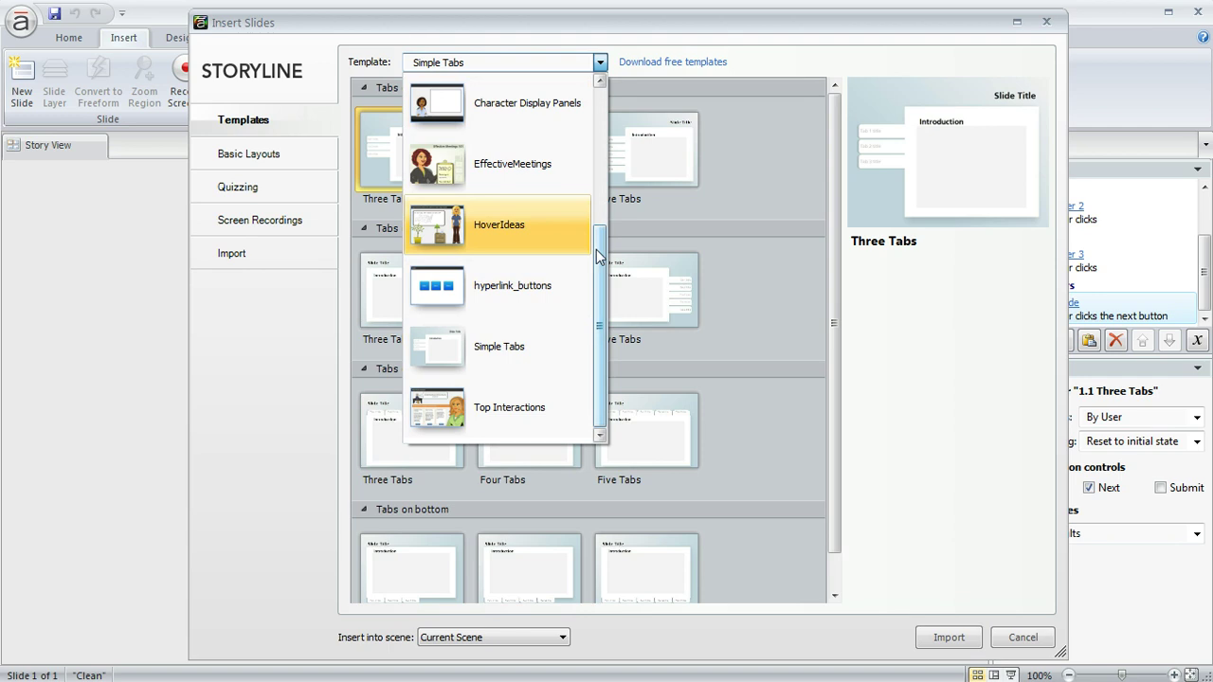
mouse_move(598, 256)
left_mouse_down()
mouse_move(601, 95)
mouse_move(609, 273)
left_mouse_up()
left_click(768, 64)
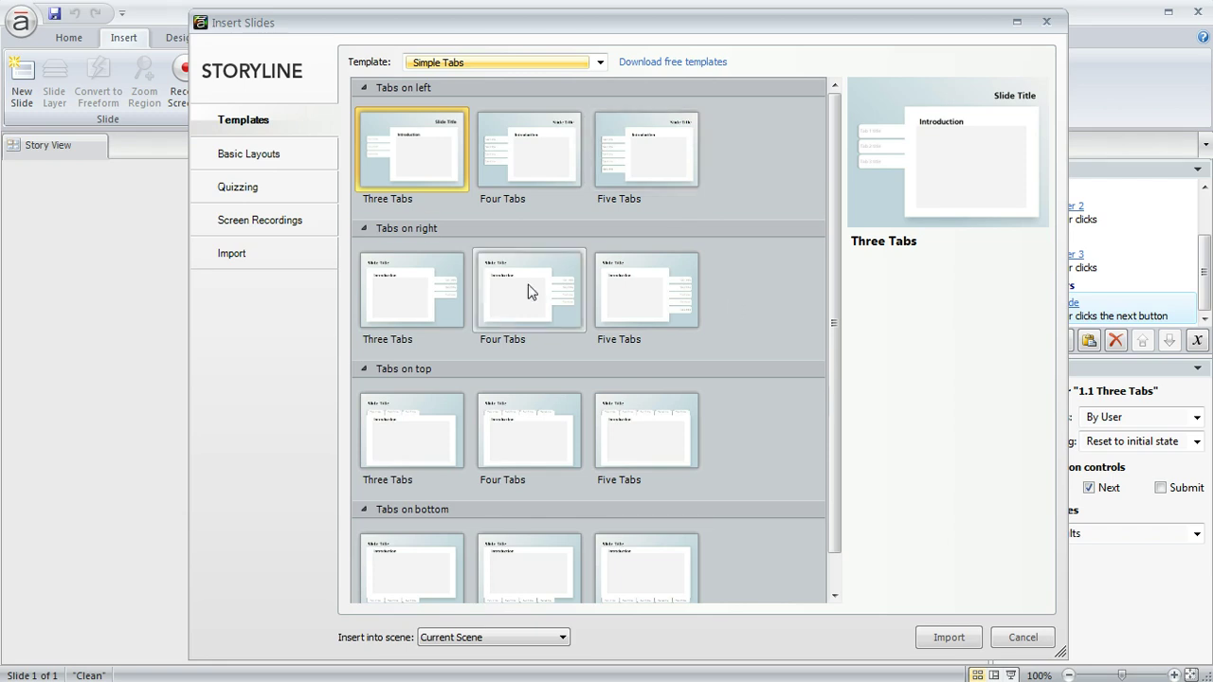
Examine which file types can be imported from Storyline projects and templates, and leave slide insertion without importing anything
left_click(258, 263)
left_click(765, 121)
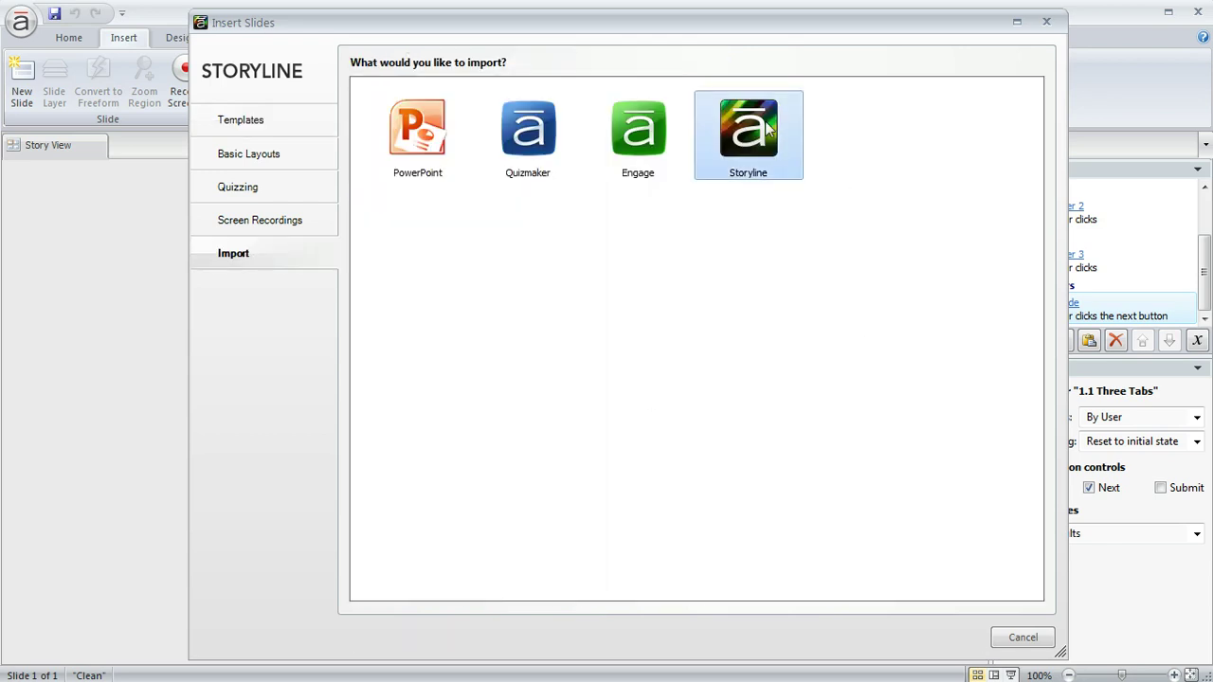
left_click_drag(1047, 48, 884, 10)
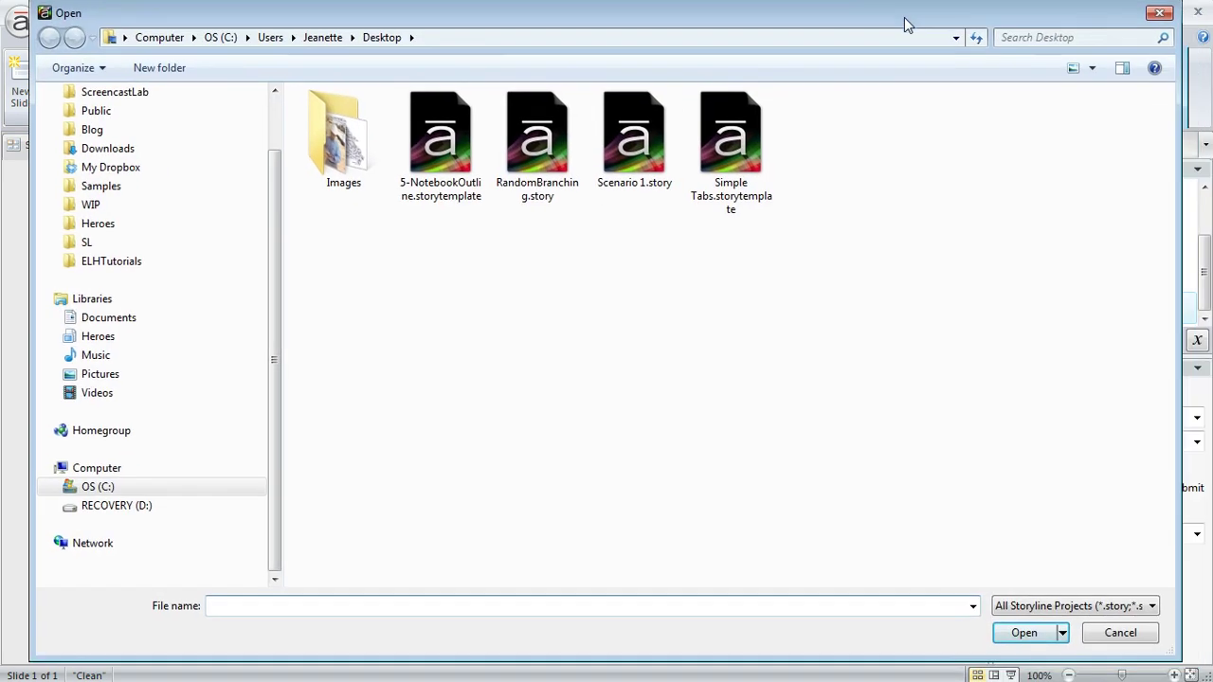
left_click(1152, 607)
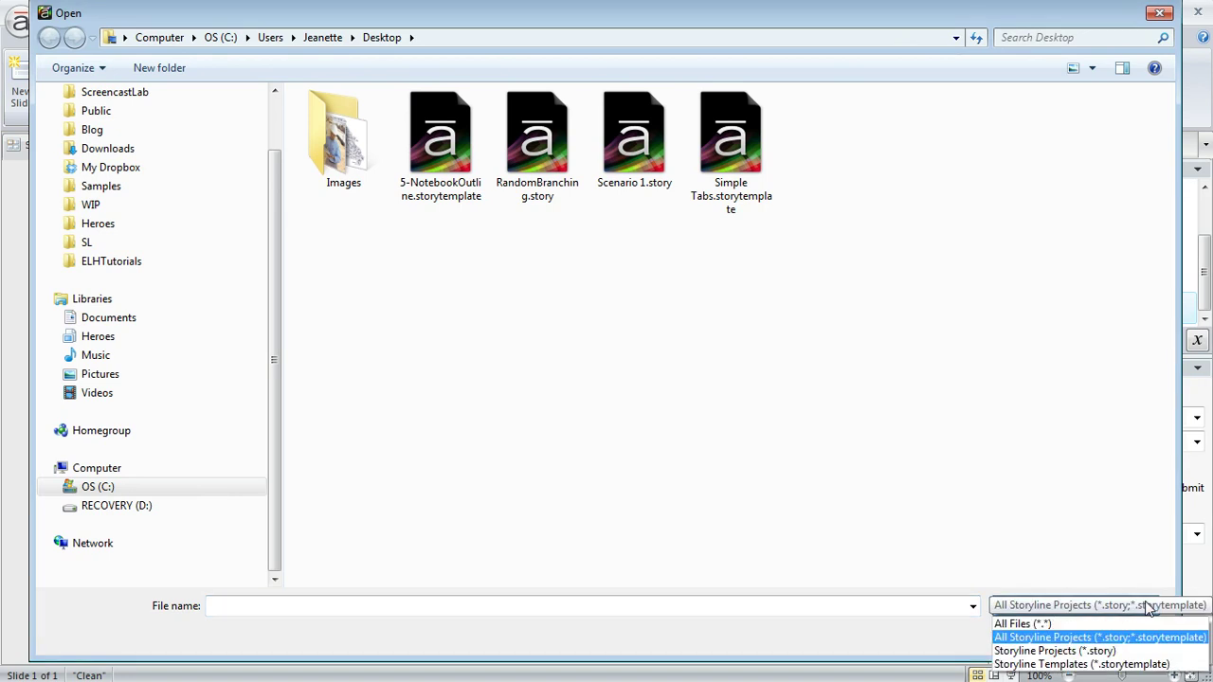
left_click(1126, 665)
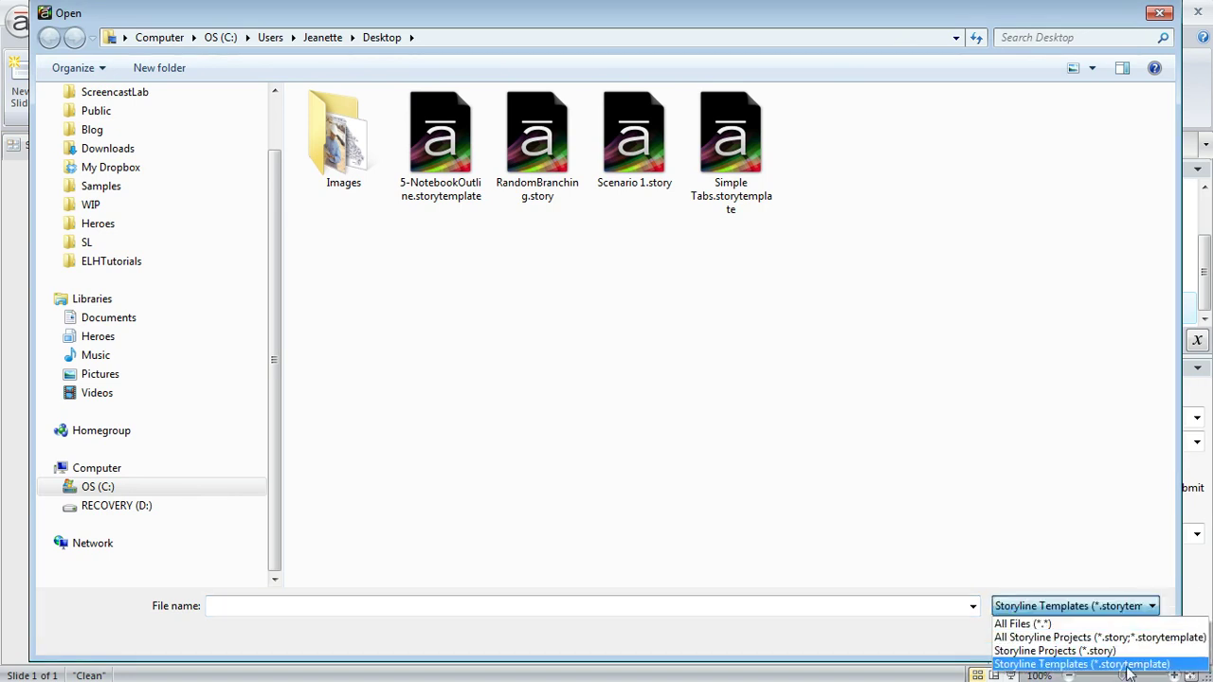
key("Up")
key("Up")
key("Return")
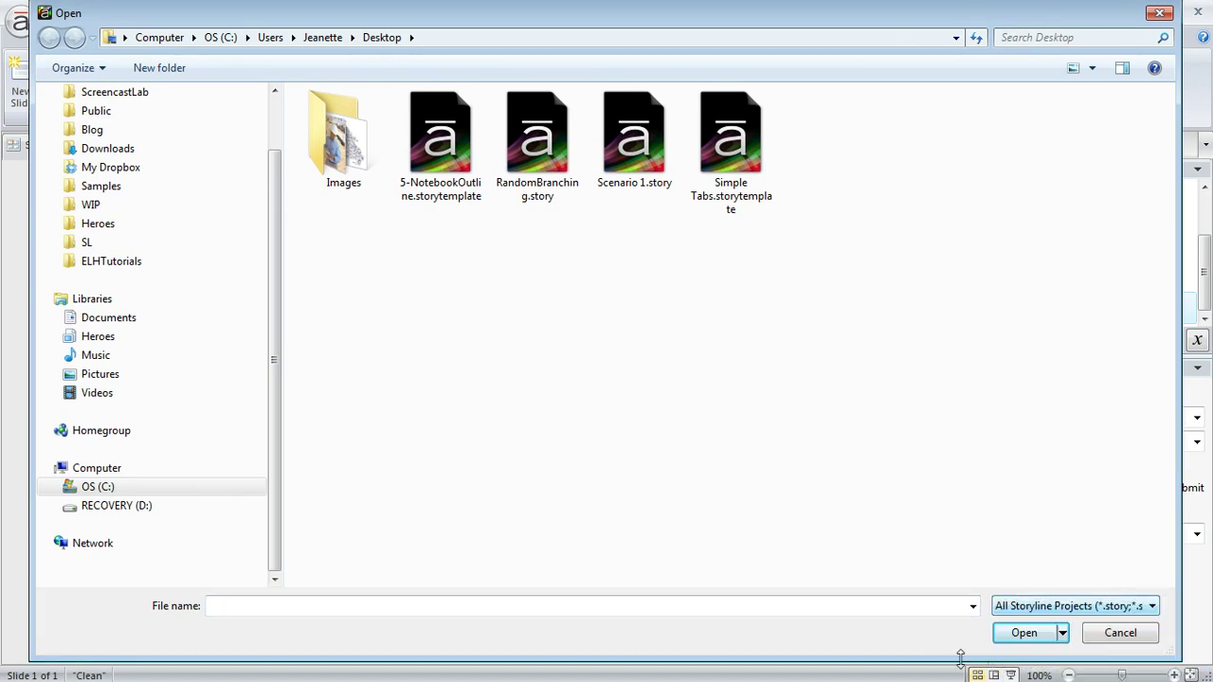
left_click(1116, 635)
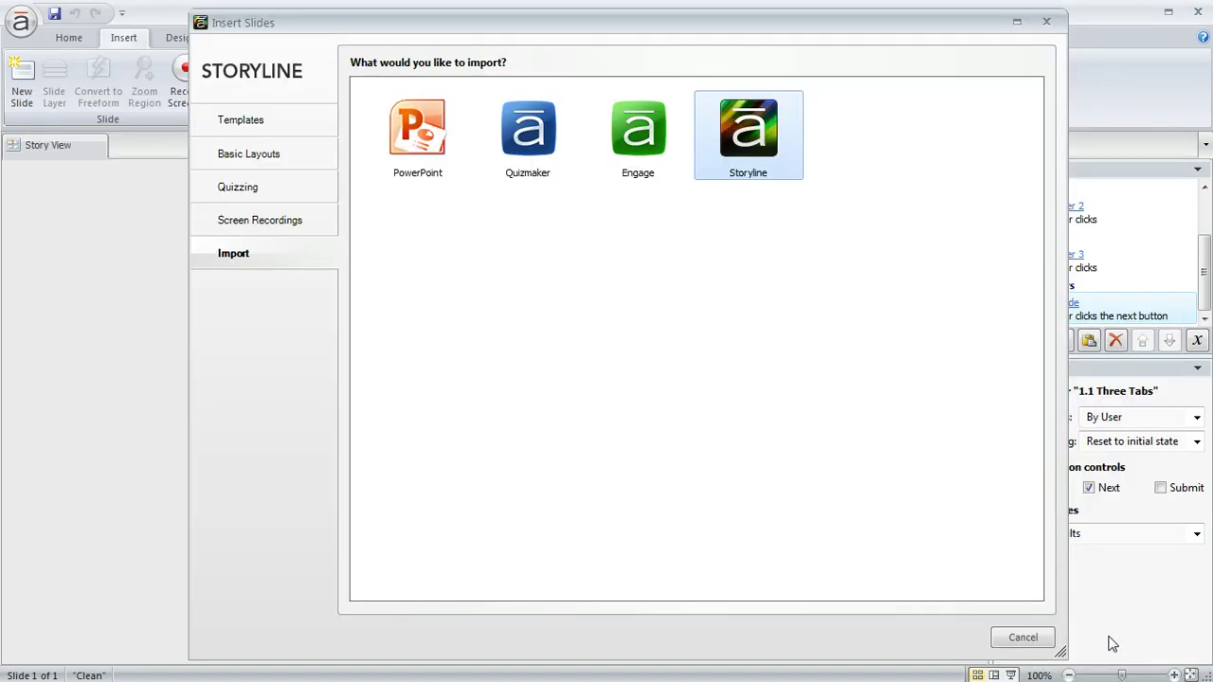
left_click(1034, 633)
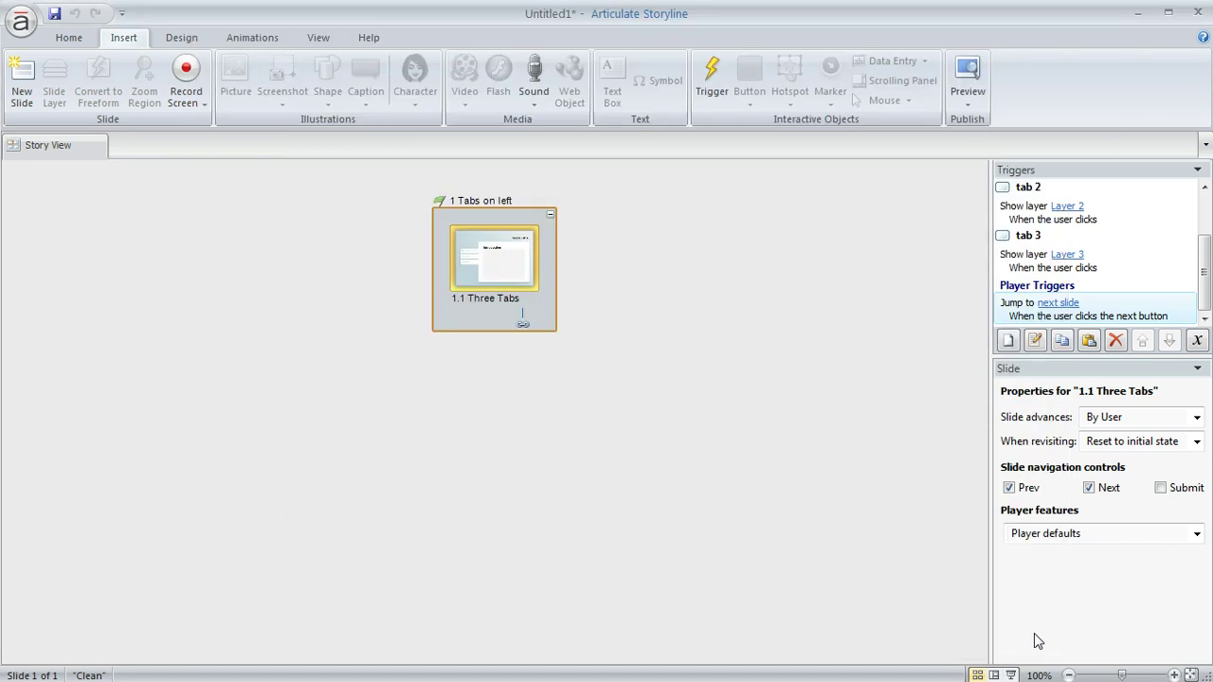
Open the 1.1 Three Tabs slide for editing and try the light gray gradient theme and the gray-green sunburst theme
double_click(496, 252)
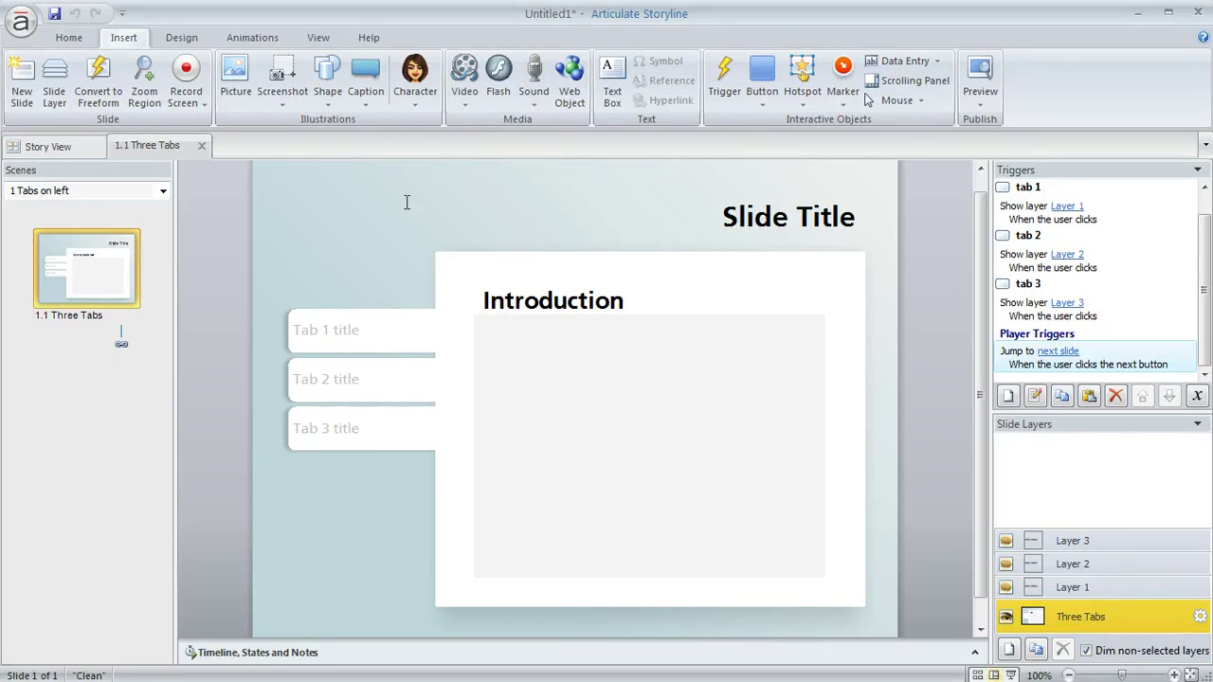
left_click(180, 38)
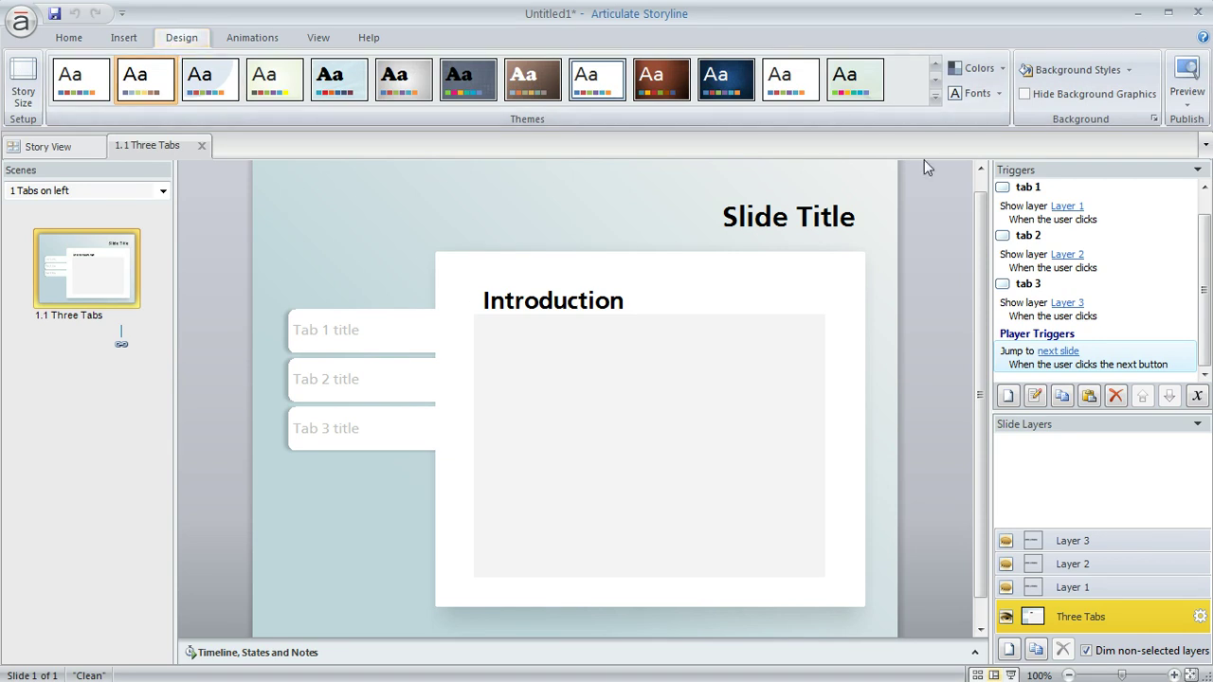
left_click(935, 99)
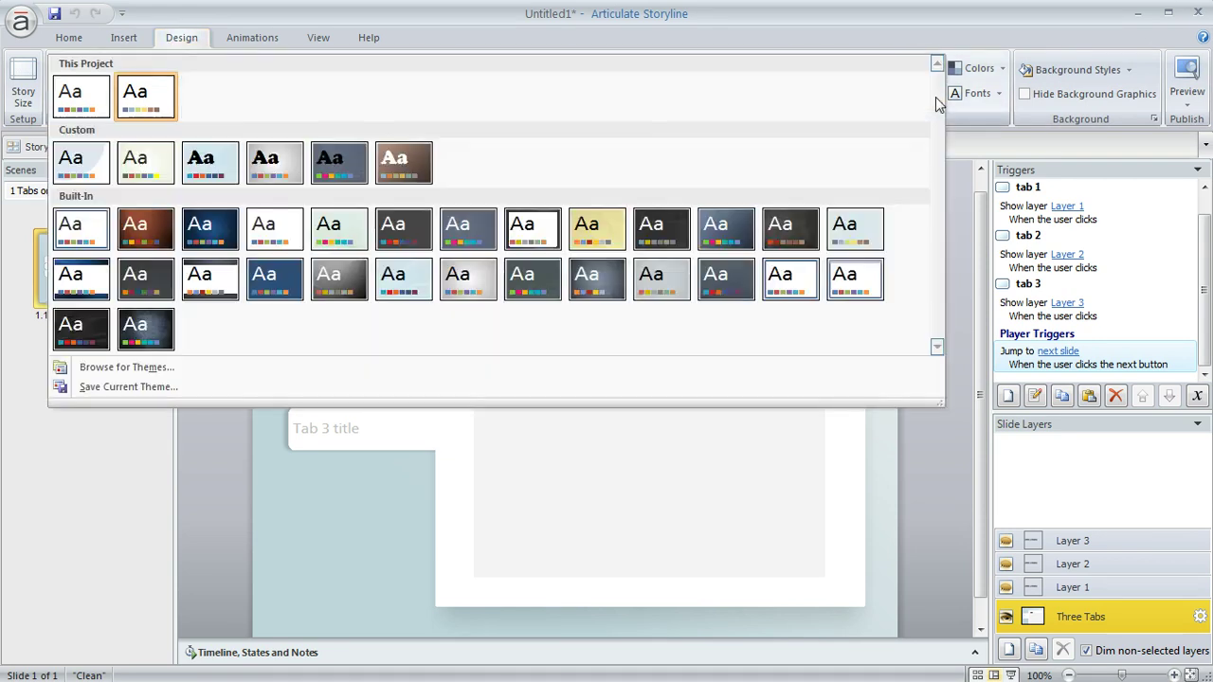
left_click(464, 275)
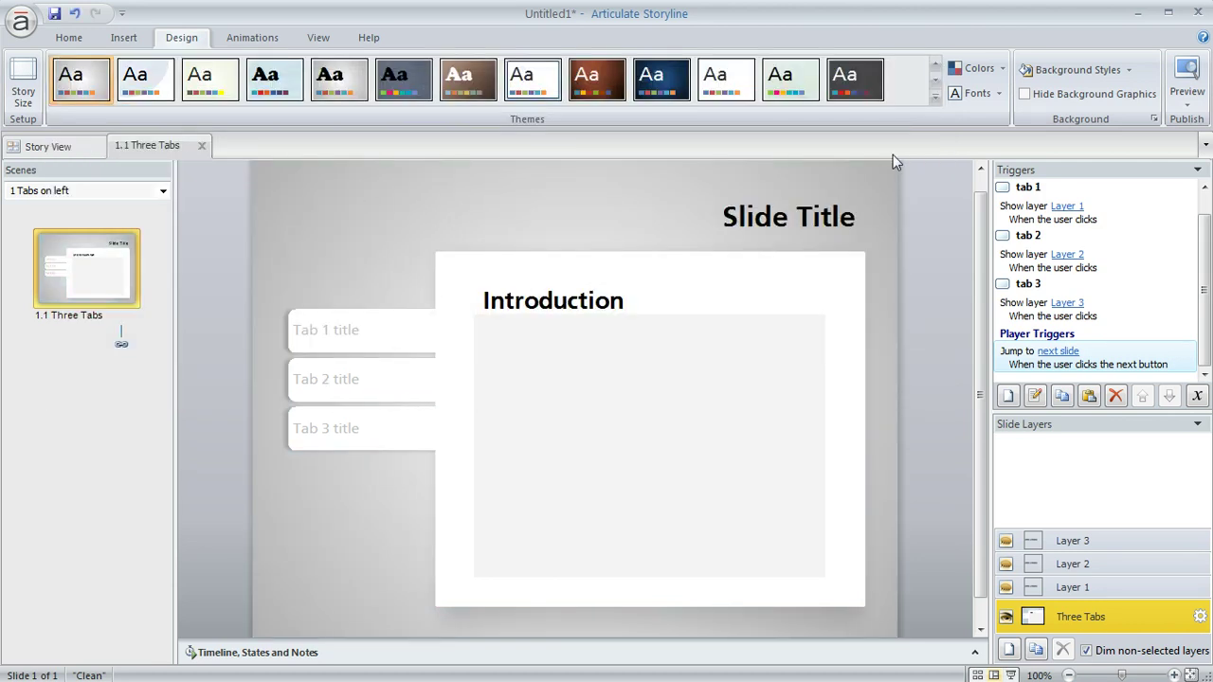
left_click(936, 95)
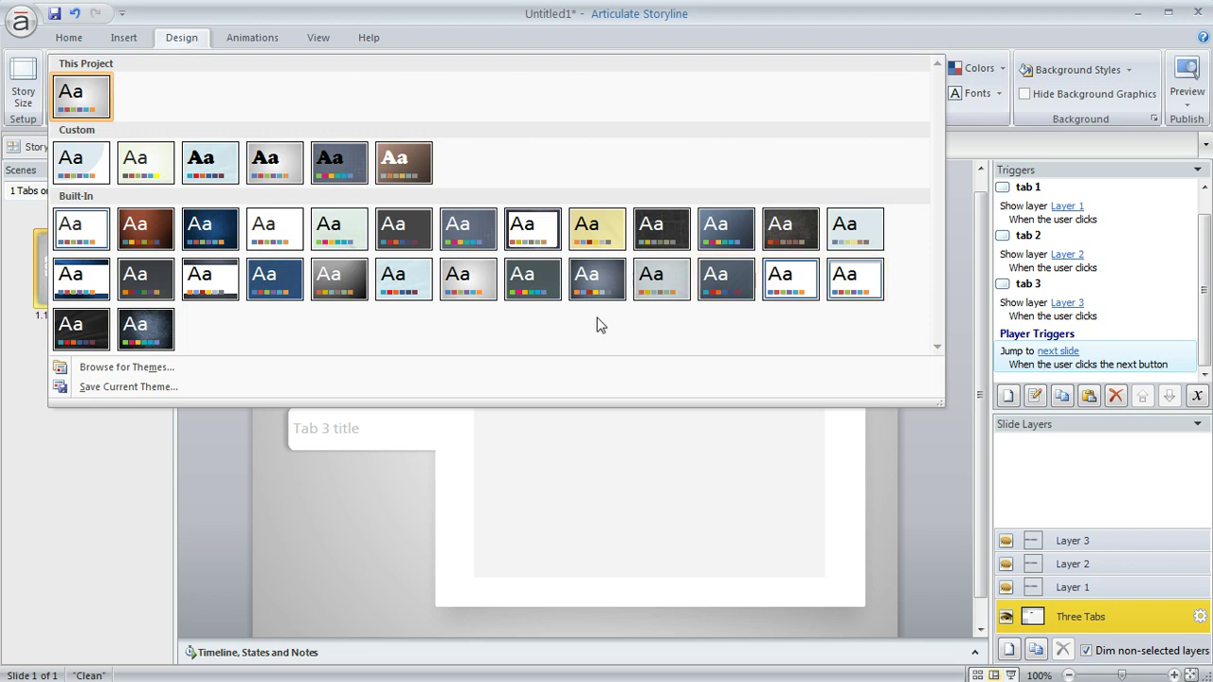
left_click(660, 281)
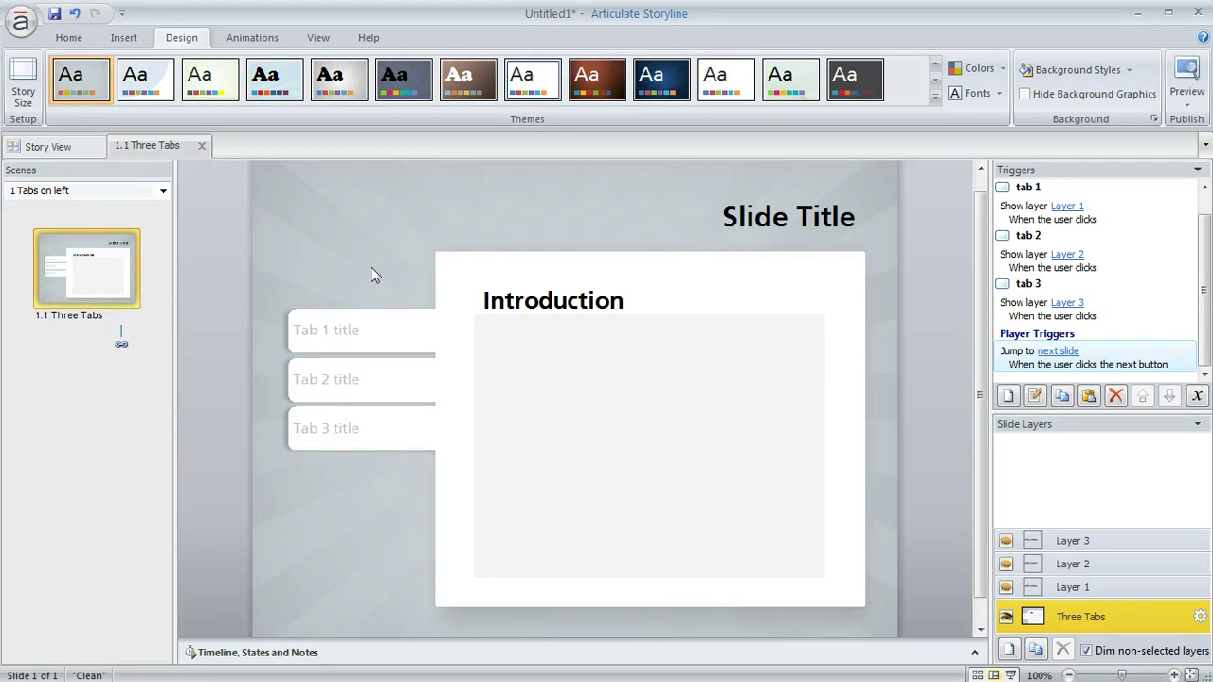
Look over the available theme color sets and apply the plain white built-in theme to the slide
left_click(1003, 71)
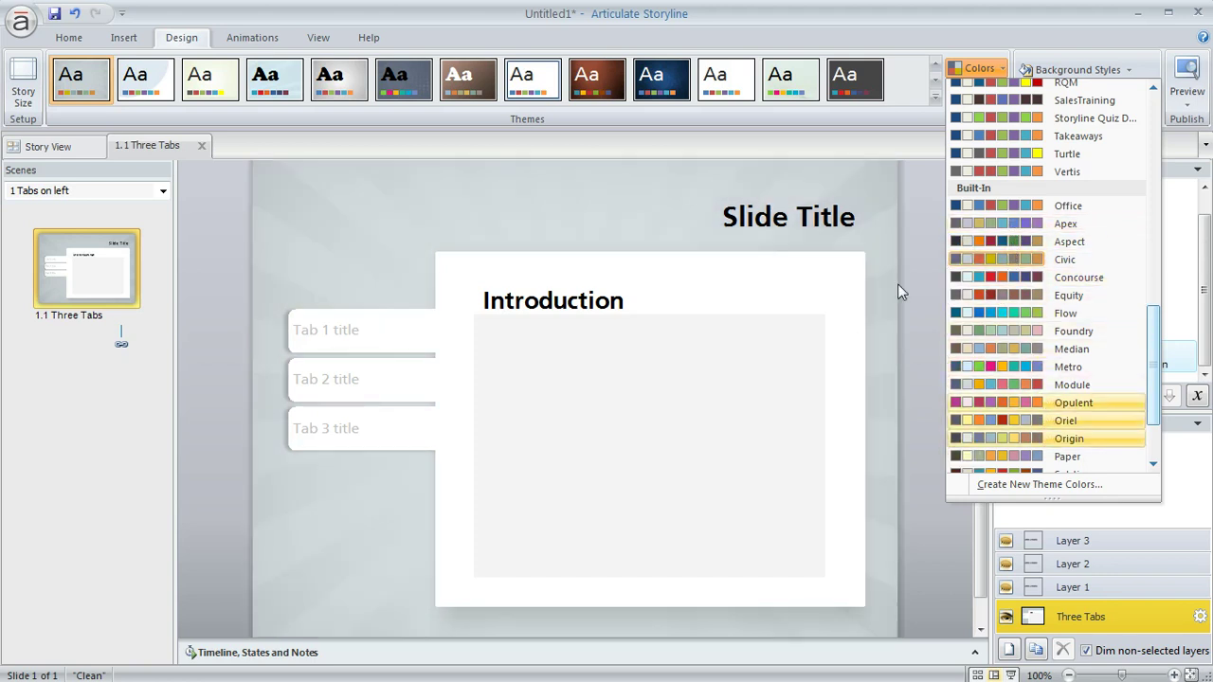
left_click(913, 204)
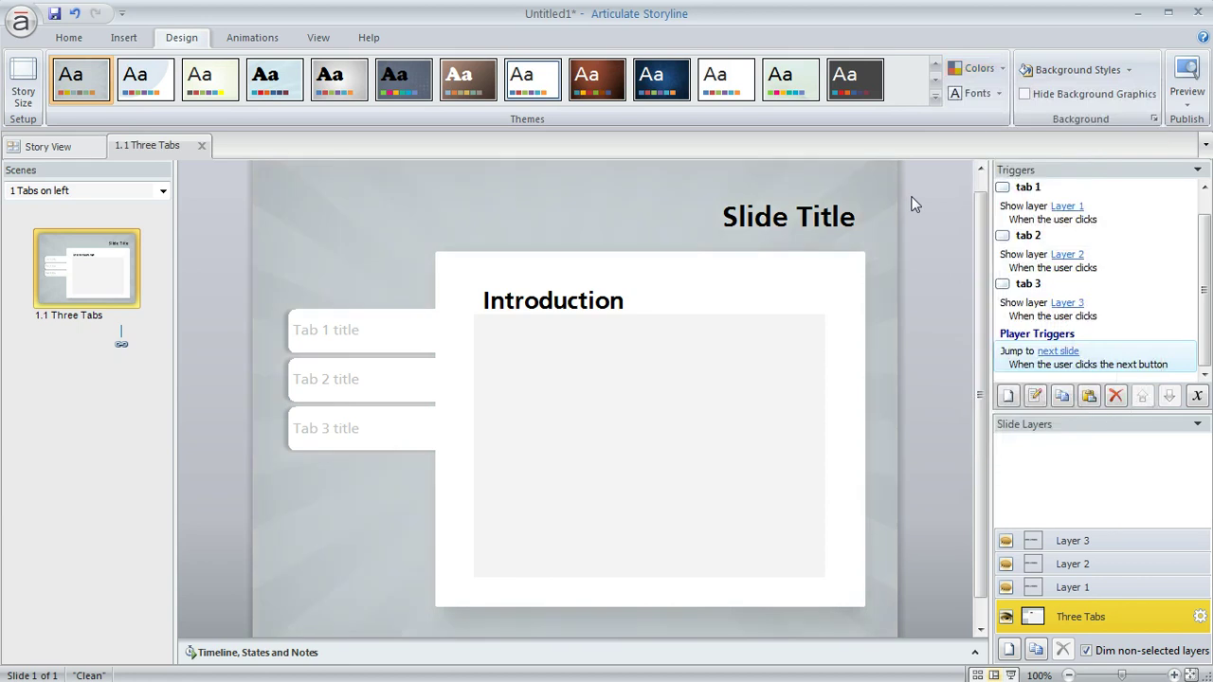
left_click(721, 77)
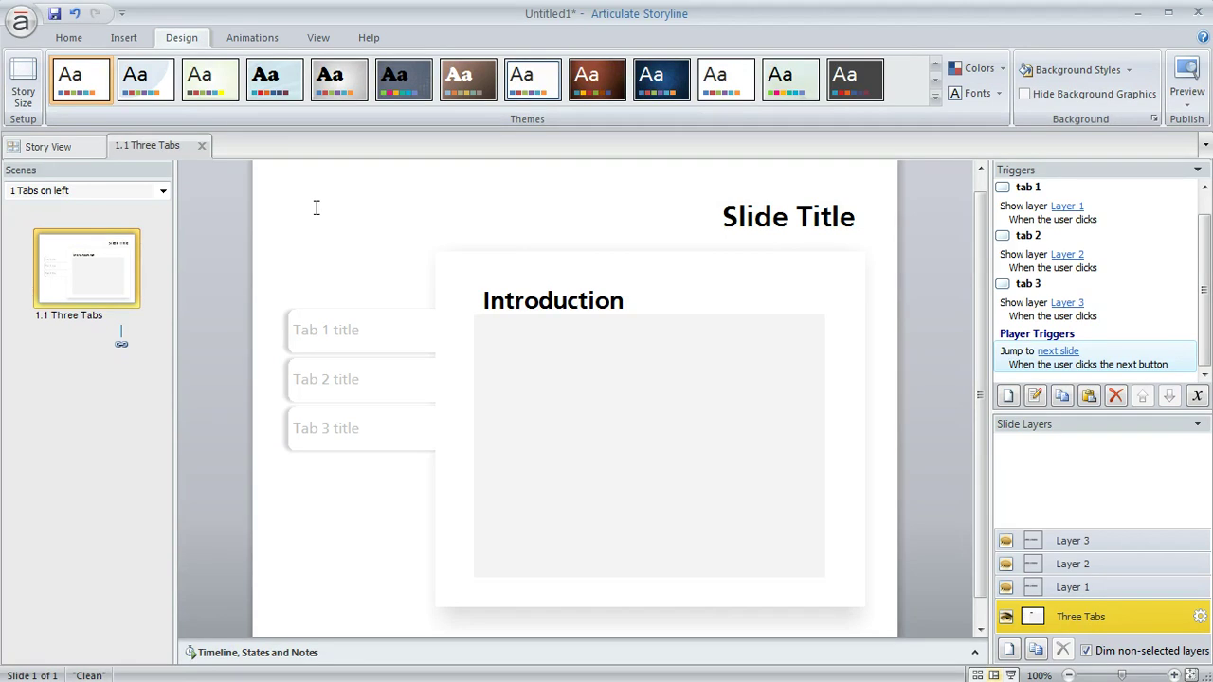
Format the slide background with a solid light green fill
right_click(220, 191)
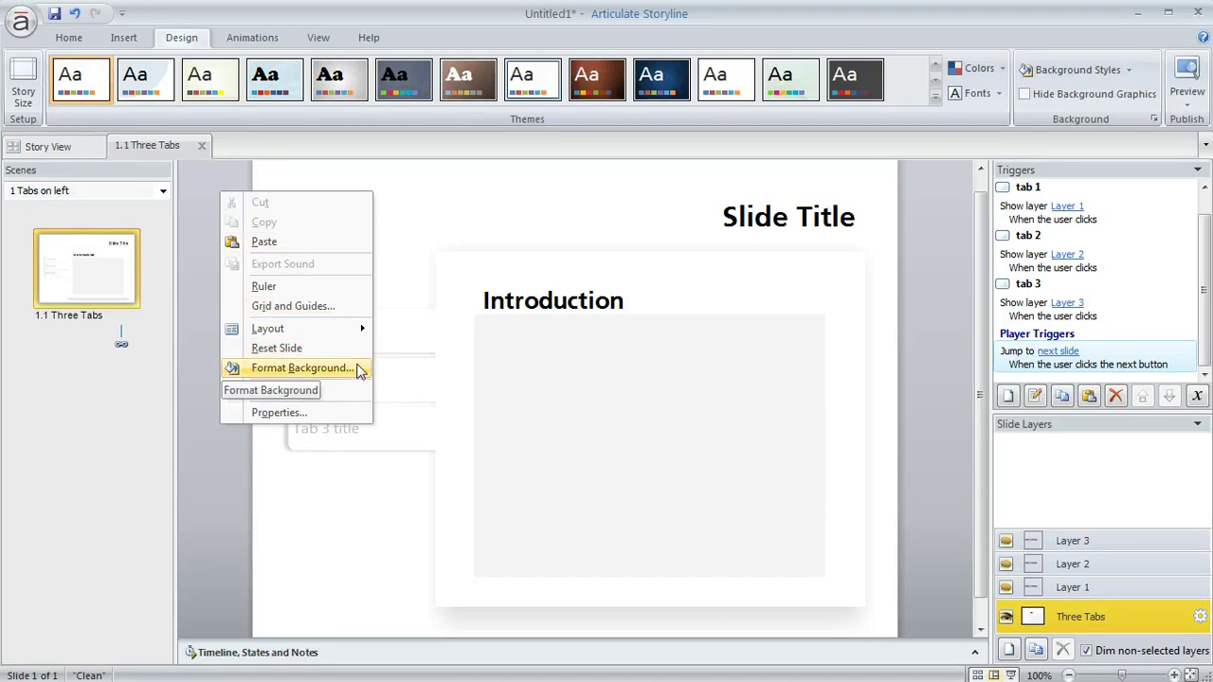
left_click(301, 368)
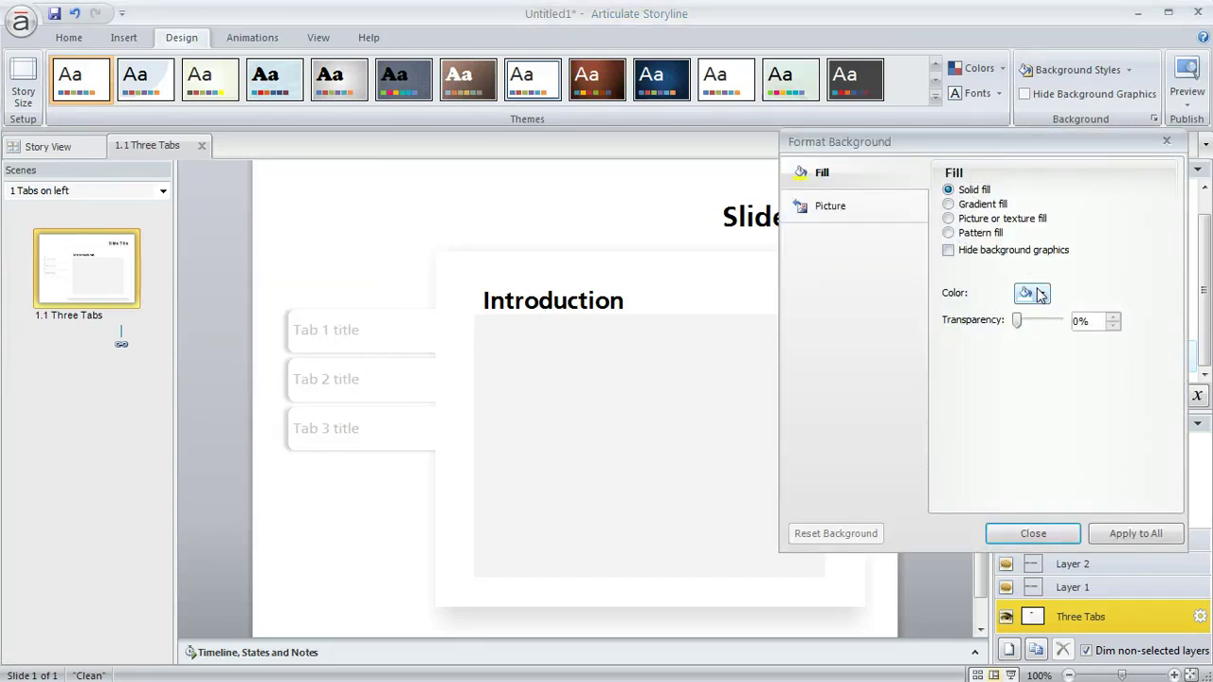
left_click(1043, 297)
left_click(1085, 424)
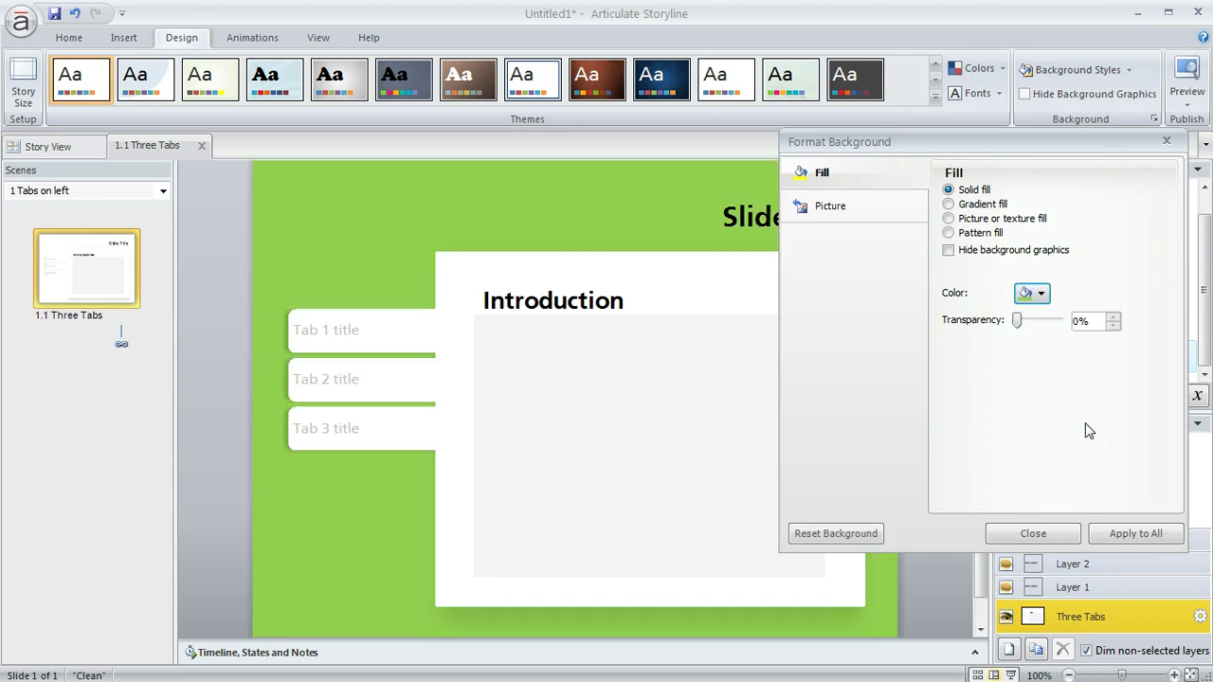
Try gradient and texture fills on the background, and settle on a green pattern fill with small white dots
left_click(949, 205)
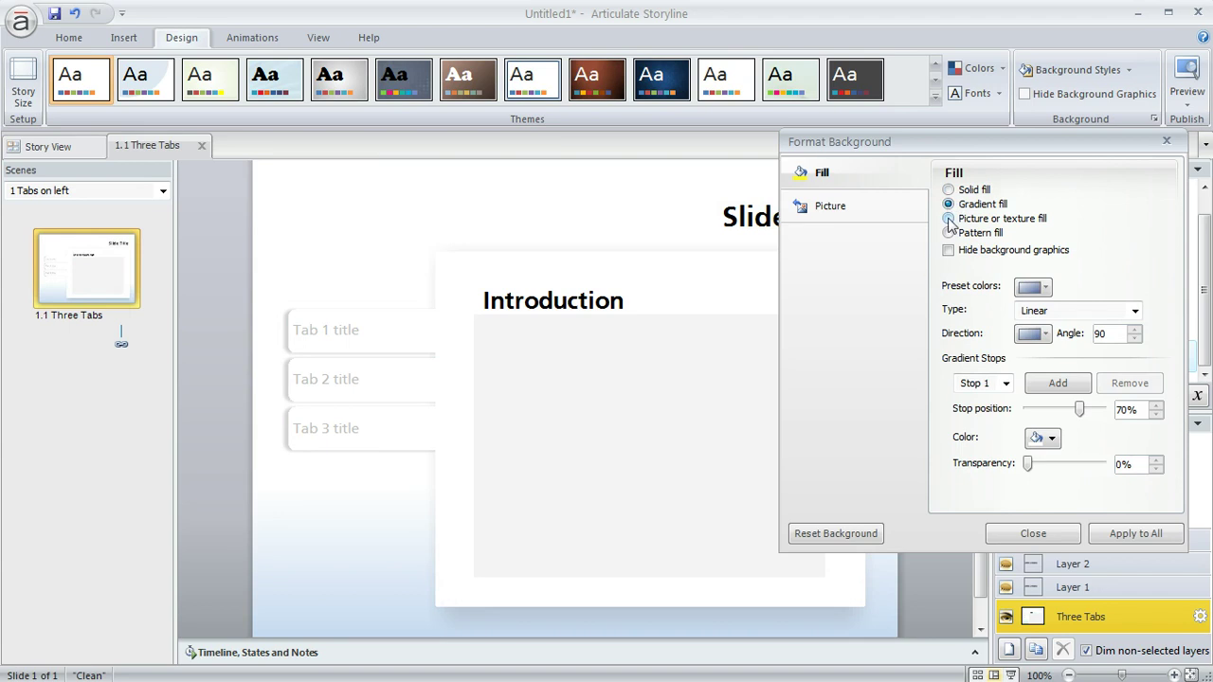
left_click(949, 219)
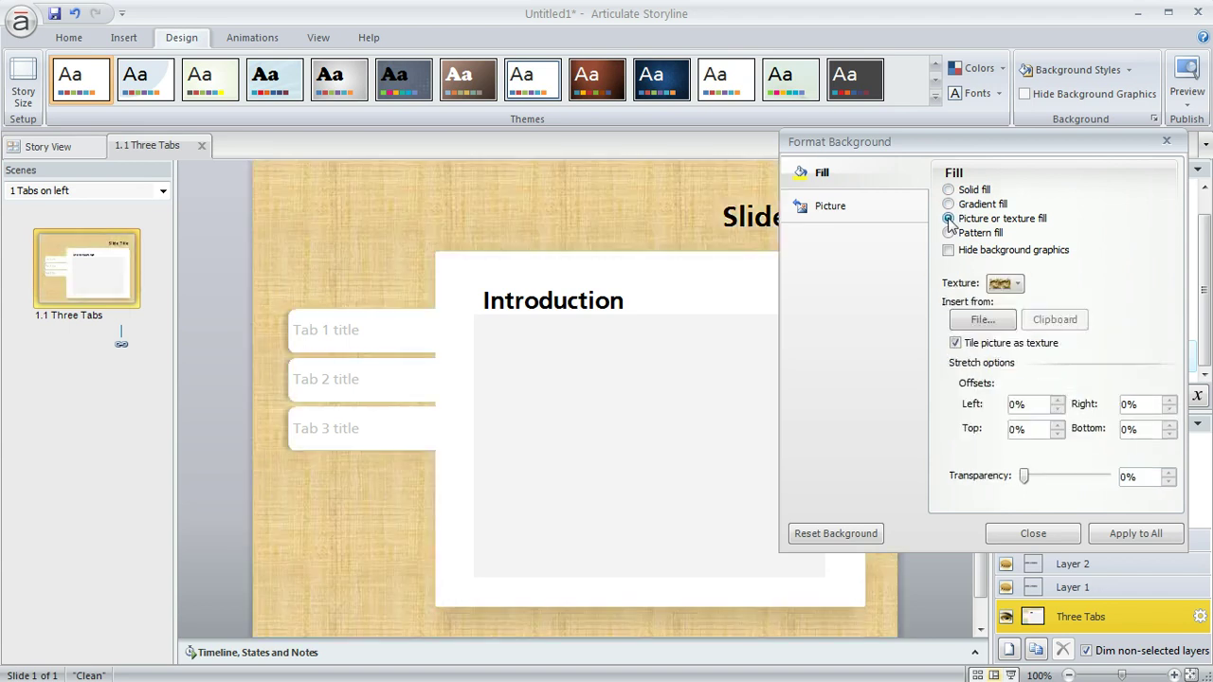
left_click(949, 233)
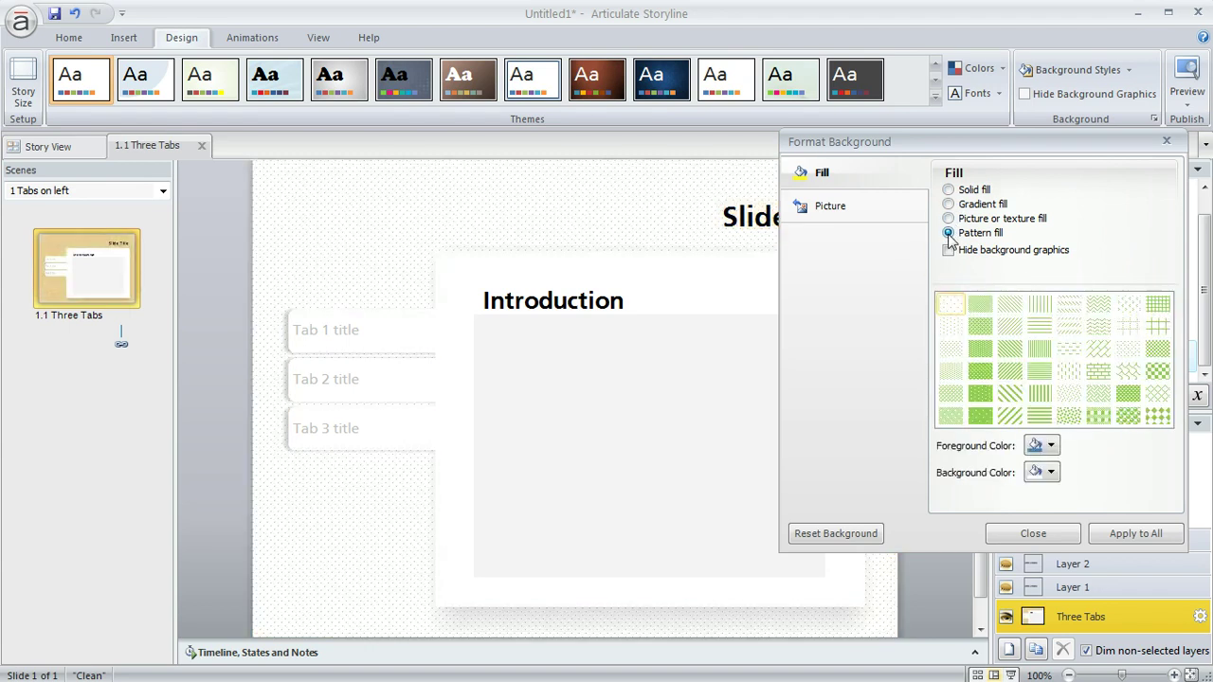
left_click(981, 418)
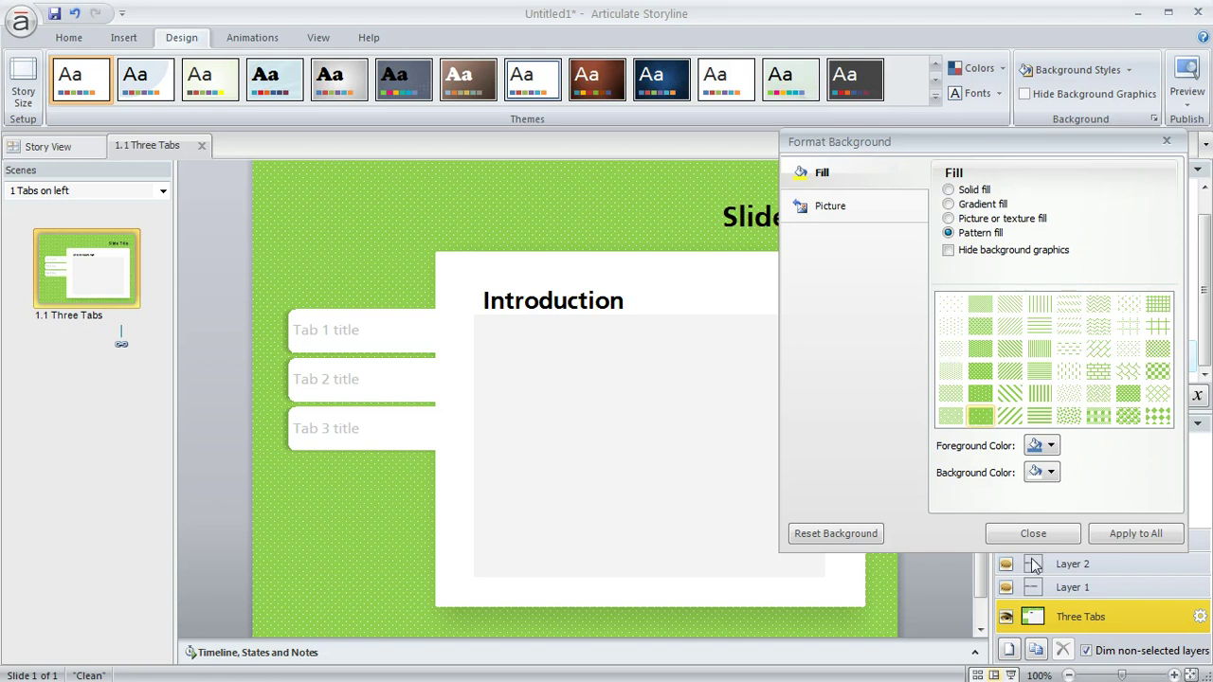
left_click(1060, 536)
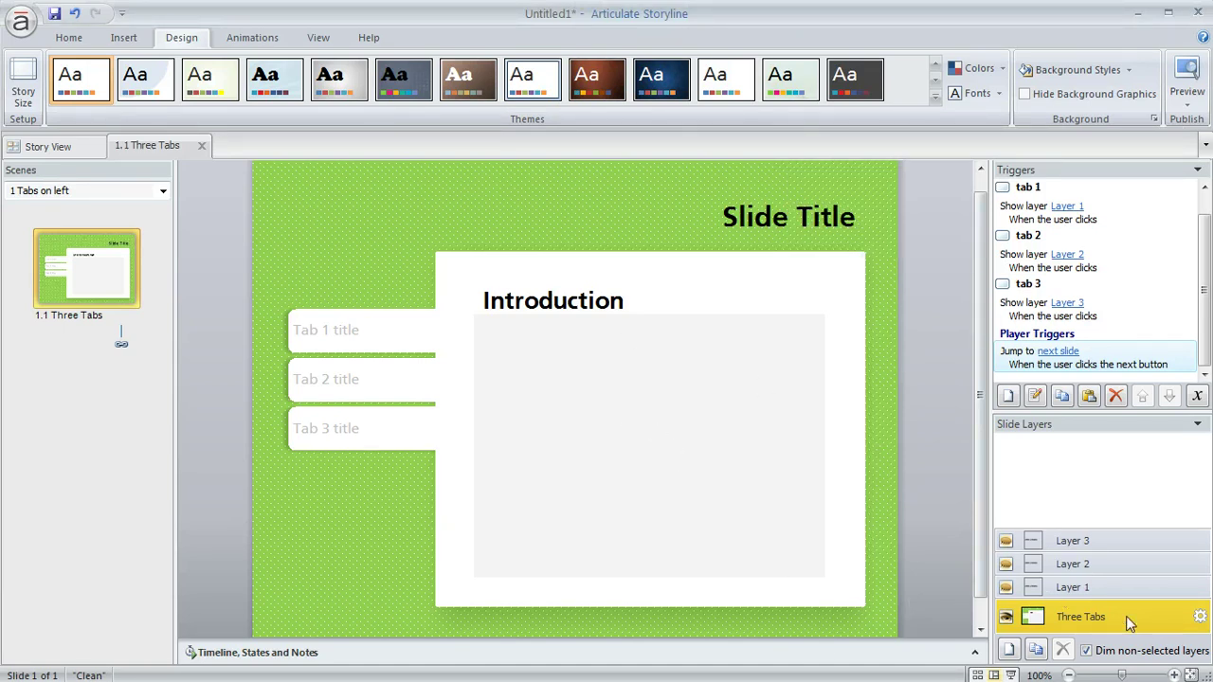
View the content of Layer 1, Layer 2 and Layer 3 against the new background
left_click(1129, 586)
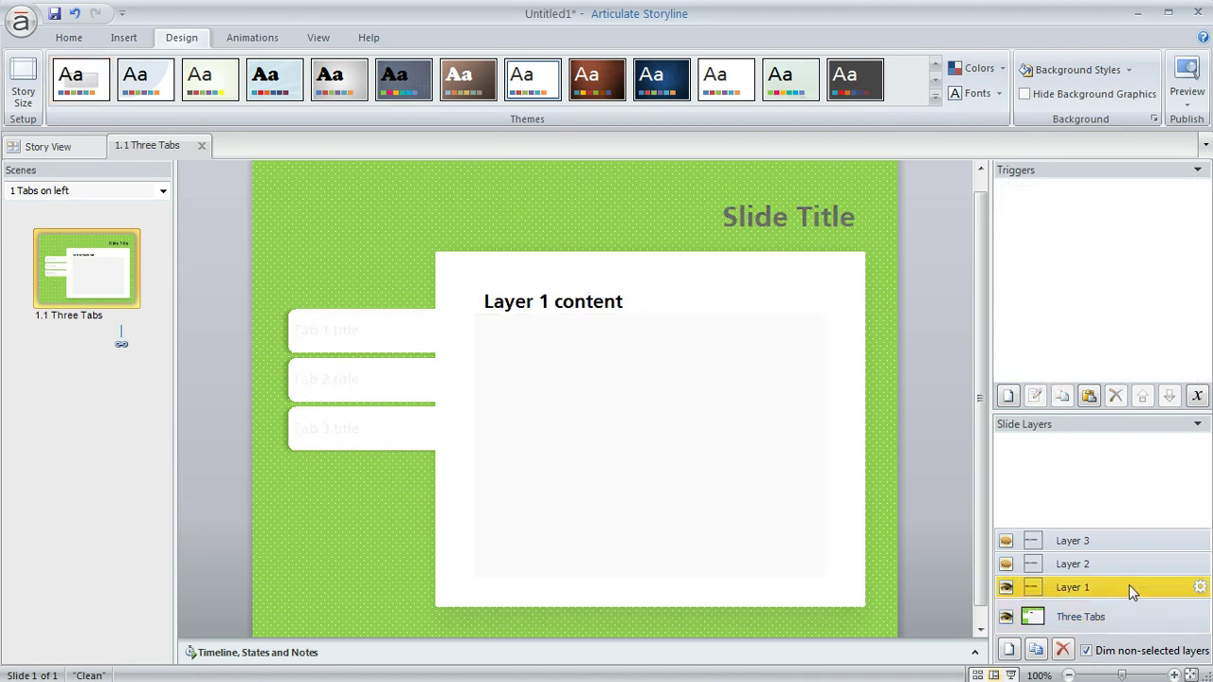
left_click(1115, 564)
left_click(1113, 545)
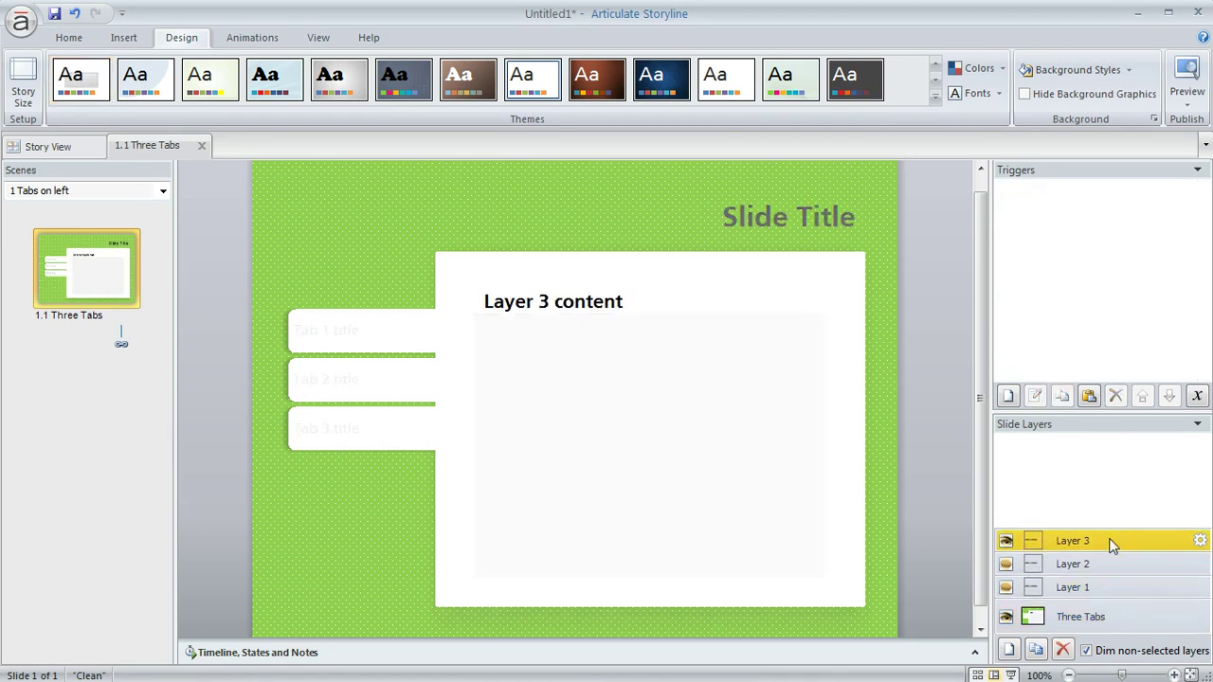
Return to the Three Tabs base layer and view the base layer, Layer 1, Layer 2 and Layer 3 of the Disaster Recovery Assistance slide
left_click(1120, 616)
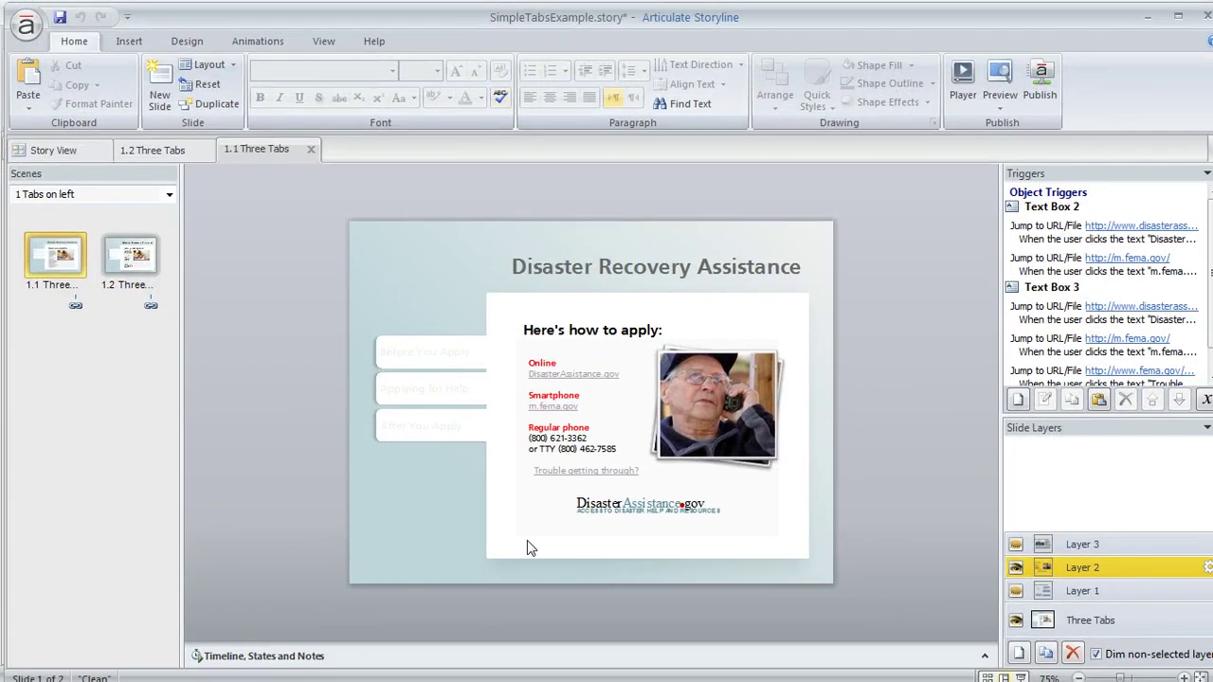
left_click(1090, 625)
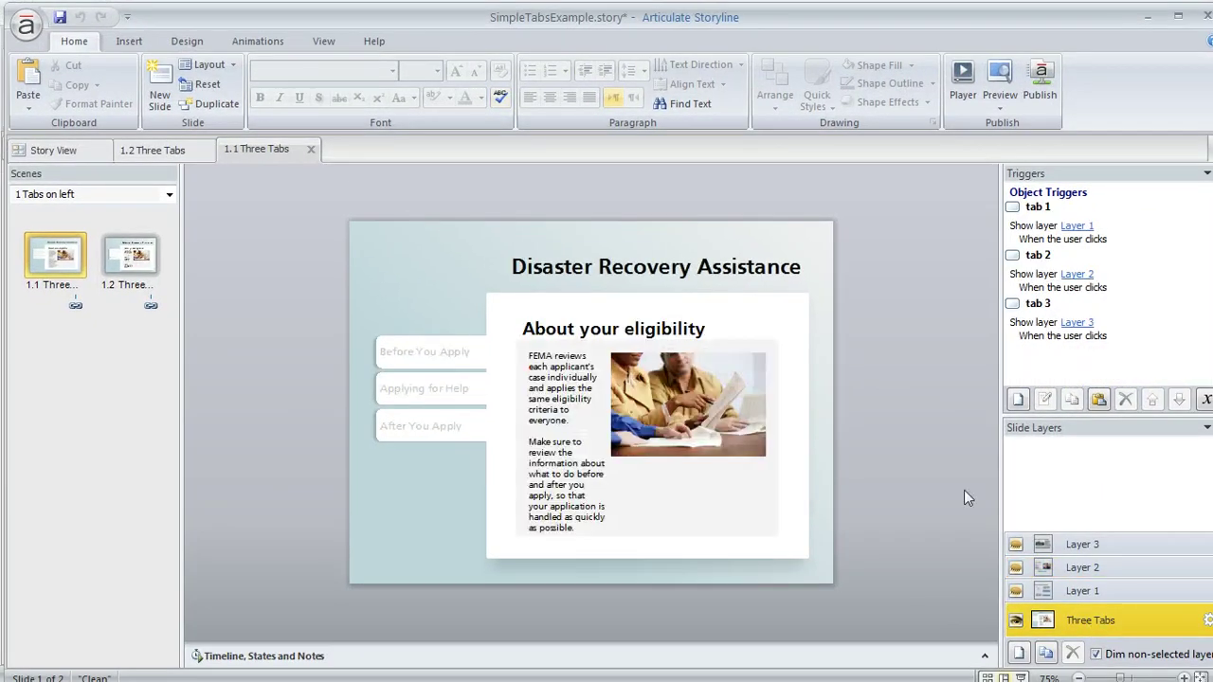
left_click(1099, 588)
left_click(1098, 565)
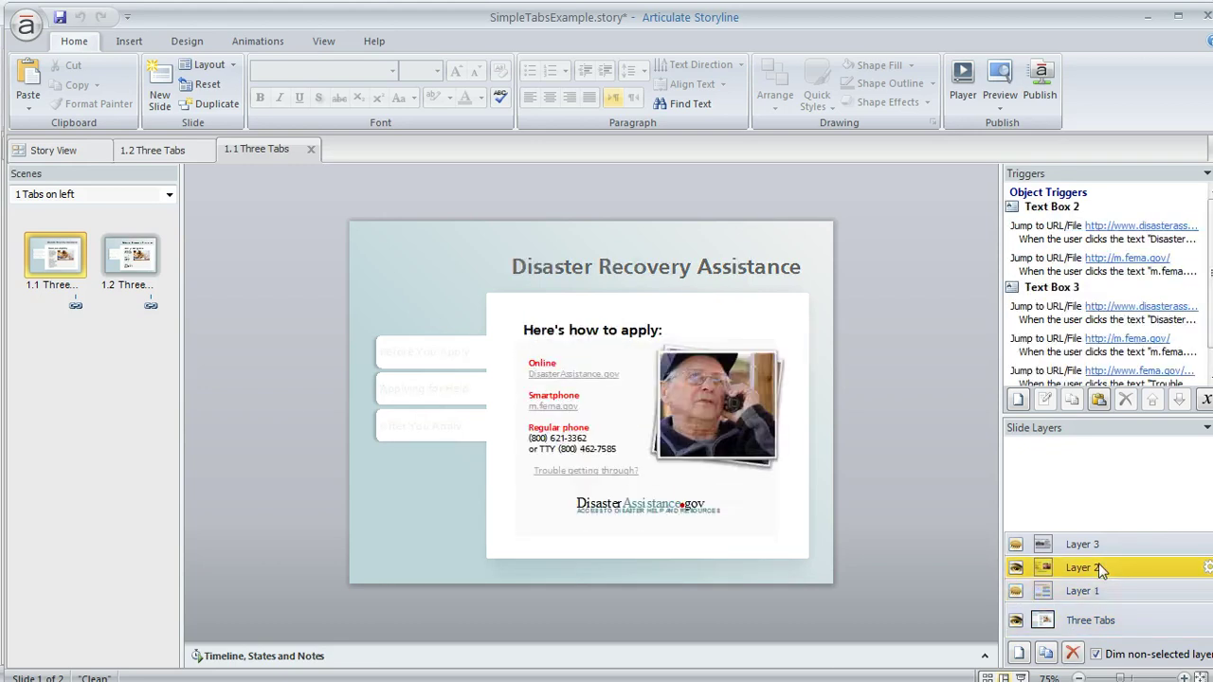
left_click(1098, 544)
left_click(1109, 624)
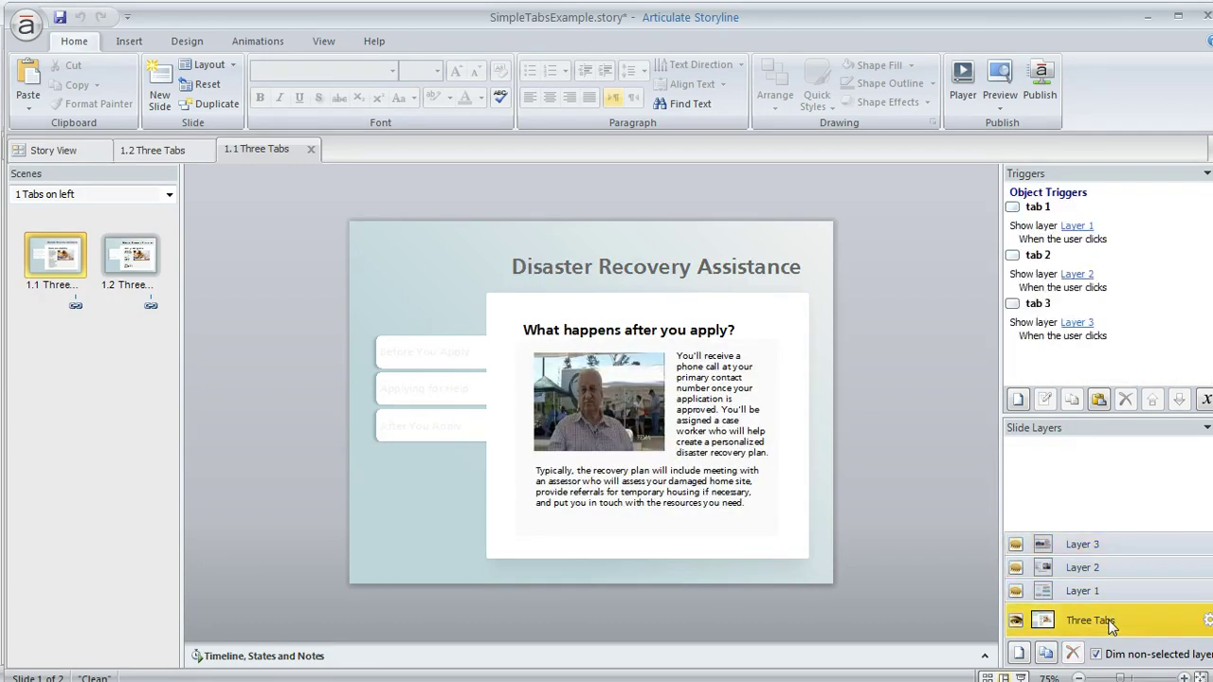
Preview the Disaster Recovery Assistance slide and test its Applying for Help, Before You Apply and After You Apply tabs
left_click(1001, 106)
left_click(1033, 125)
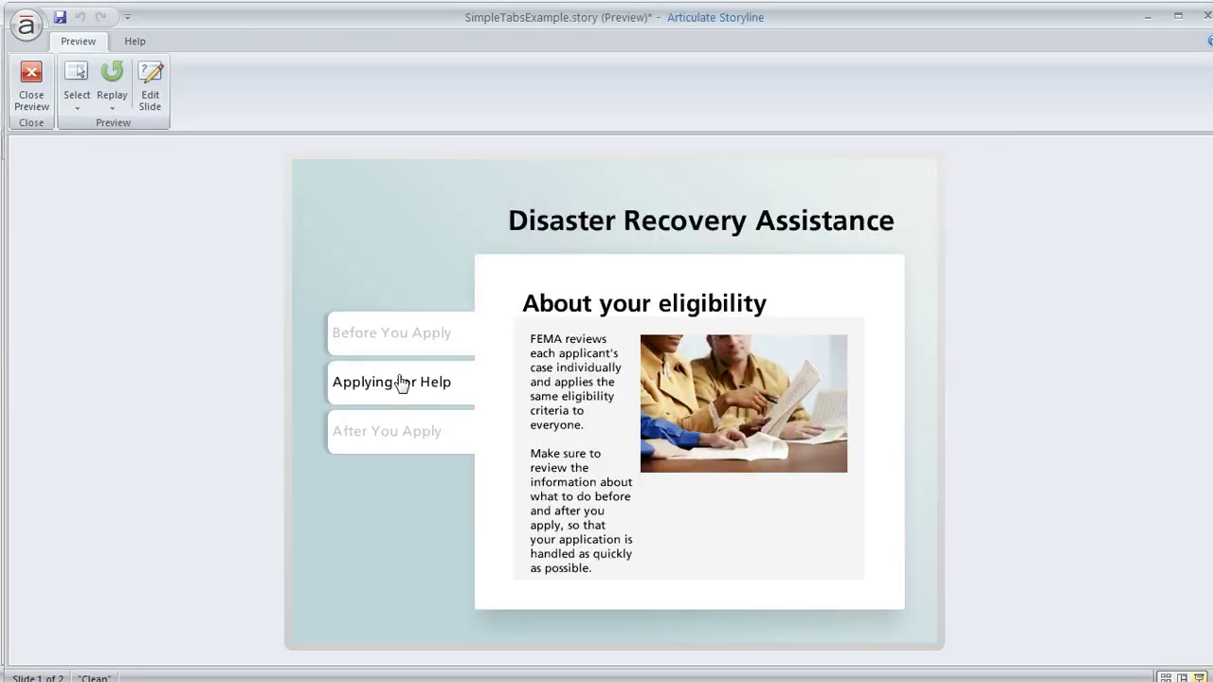
left_click(398, 386)
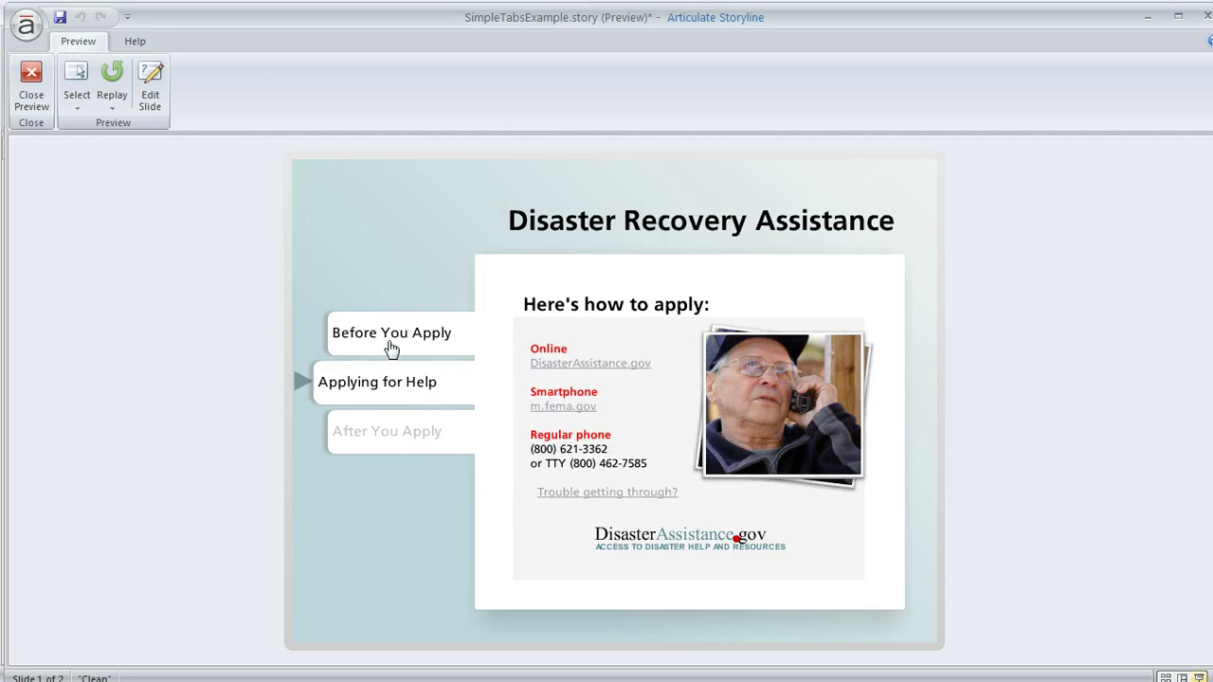
left_click(391, 349)
left_click(396, 439)
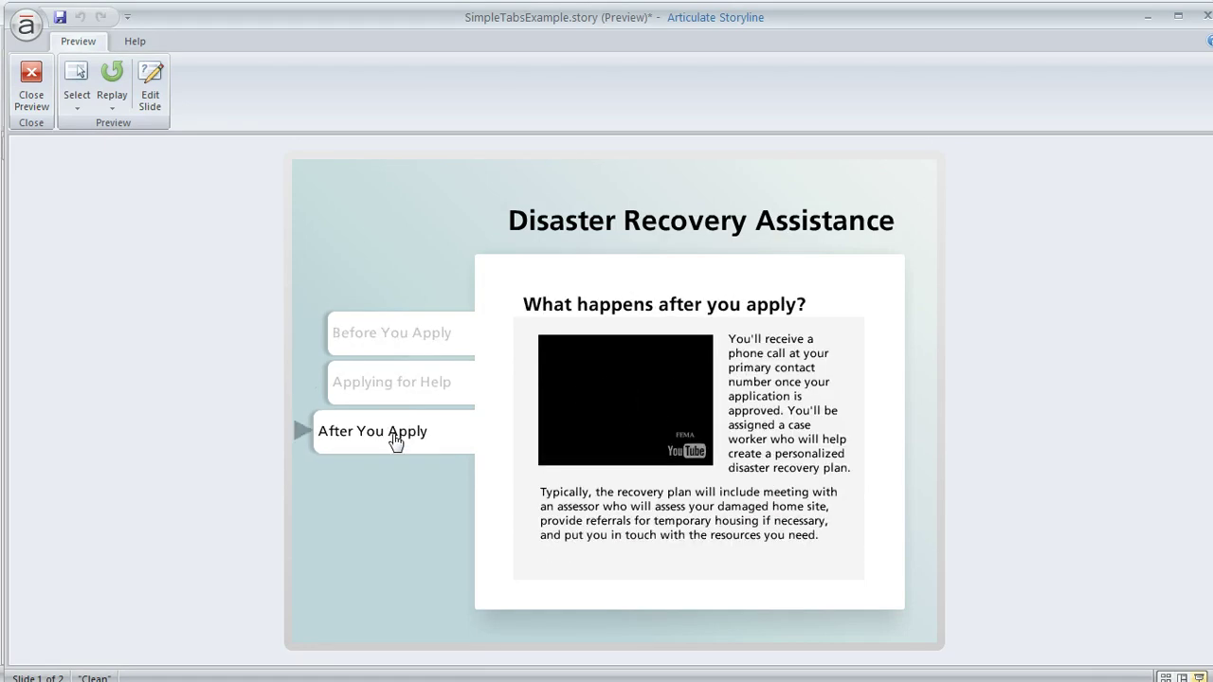